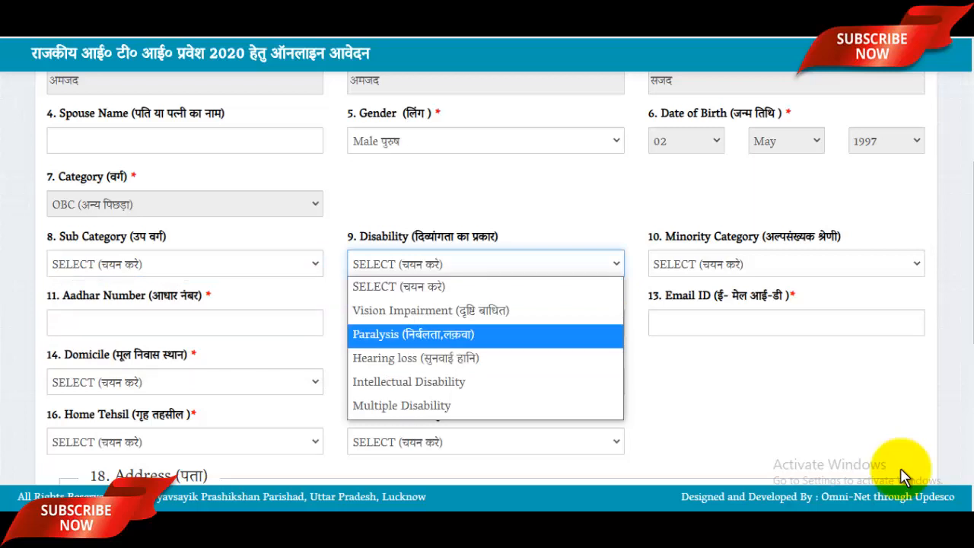
Leave Disability unselected and set Minority Category to Muslim.
{"action": "key", "text": "Up"}
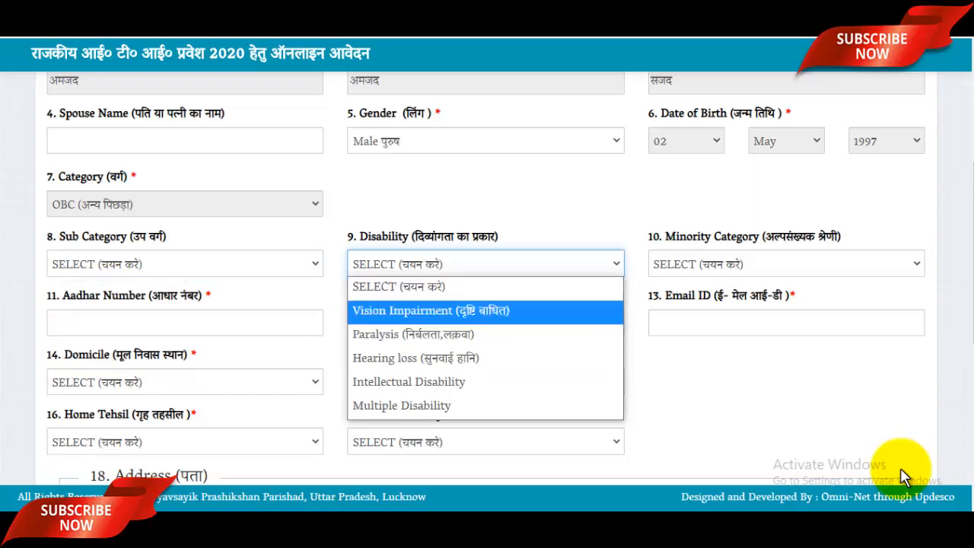
{"action": "key", "text": "Up"}
{"action": "key", "text": "Return"}
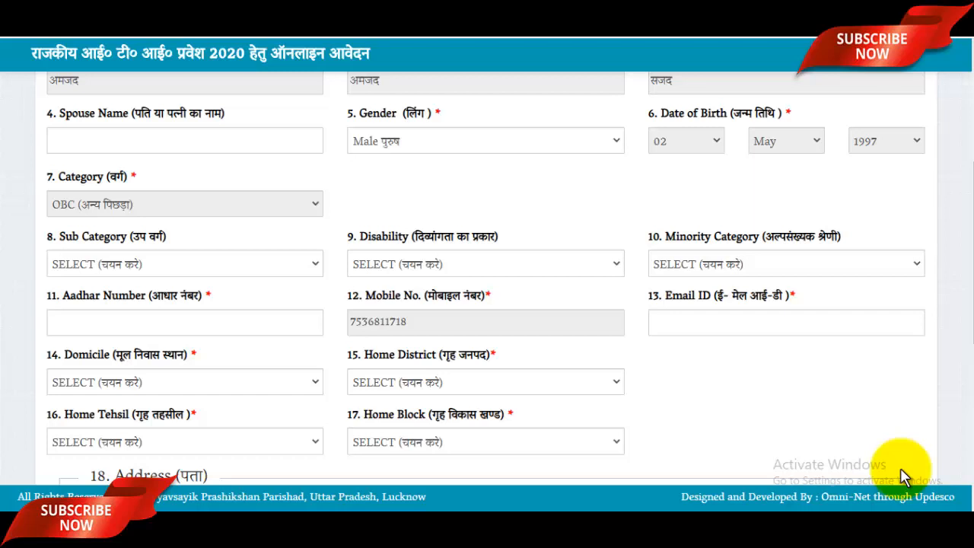
{"action": "key", "text": "Tab"}
{"action": "key", "text": "alt+Down"}
{"action": "key", "text": "Down"}
{"action": "key", "text": "Down"}
{"action": "key", "text": "Down"}
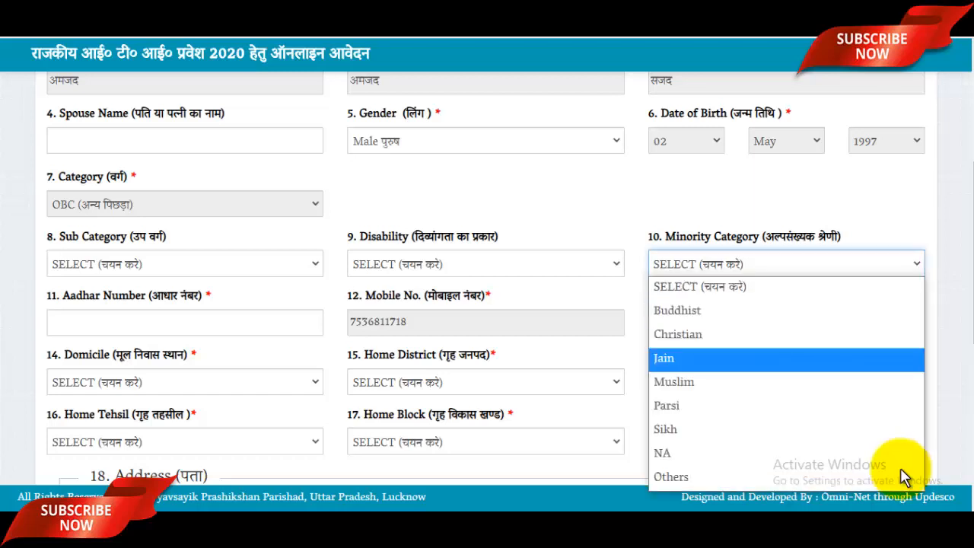
{"action": "key", "text": "Down"}
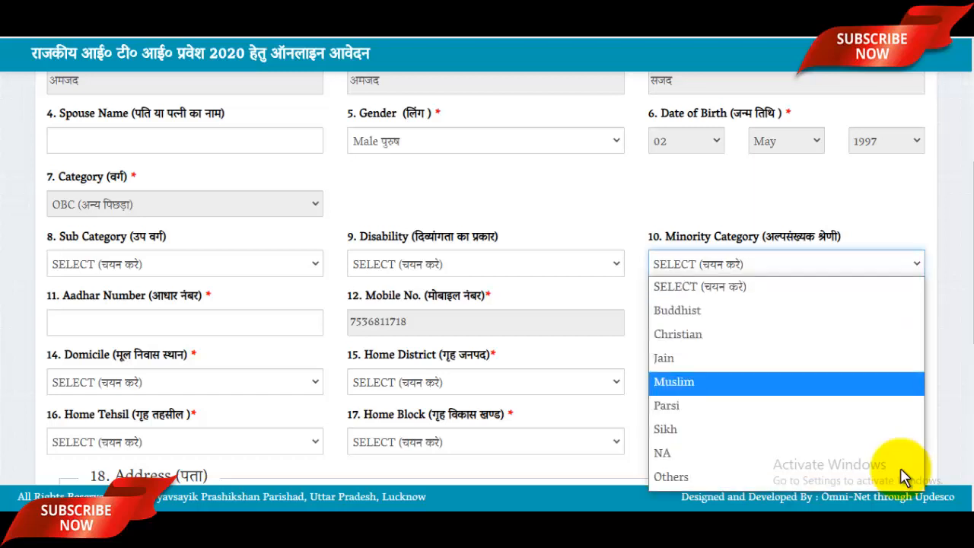
{"action": "key", "text": "Return"}
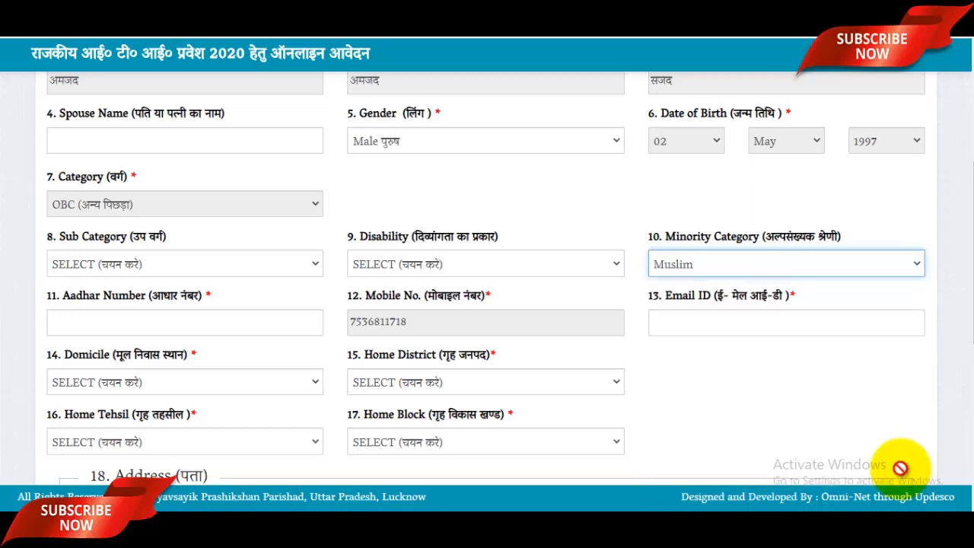
{"action": "scroll", "coordinate": [904, 476], "scroll_direction": "down", "scroll_amount": 2}
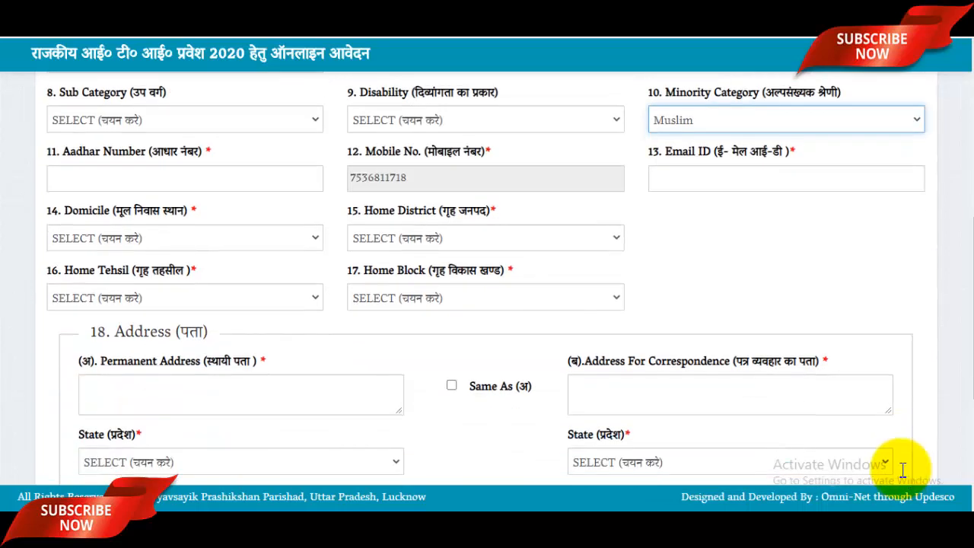
Enter the applicant's e-mail address in Email ID and set Domicile to Uttar Pradesh.
{"action": "key", "text": "Tab"}
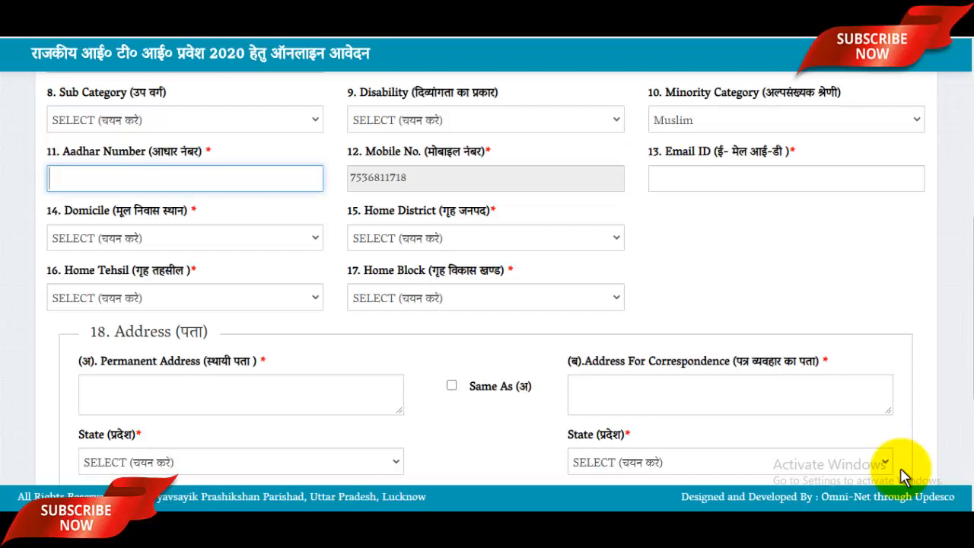
{"action": "key", "text": "Tab"}
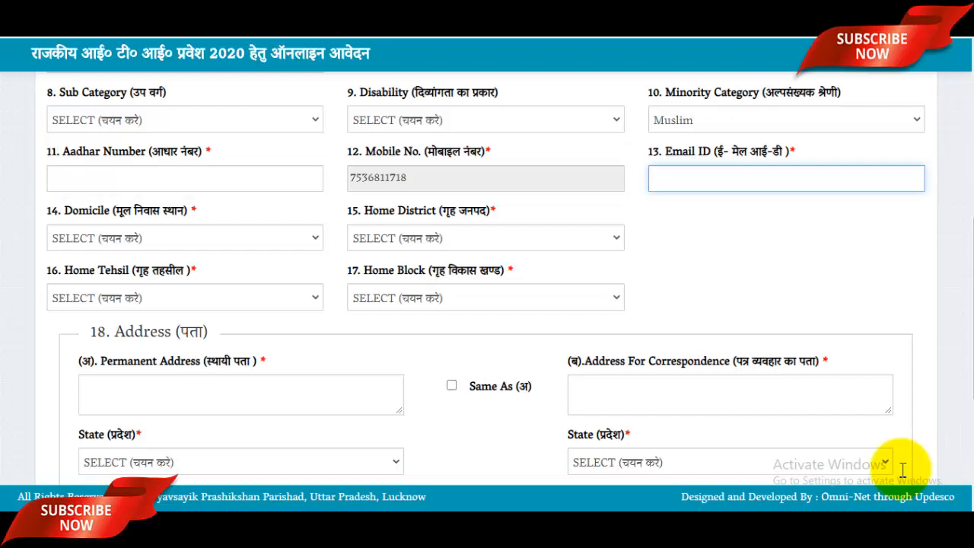
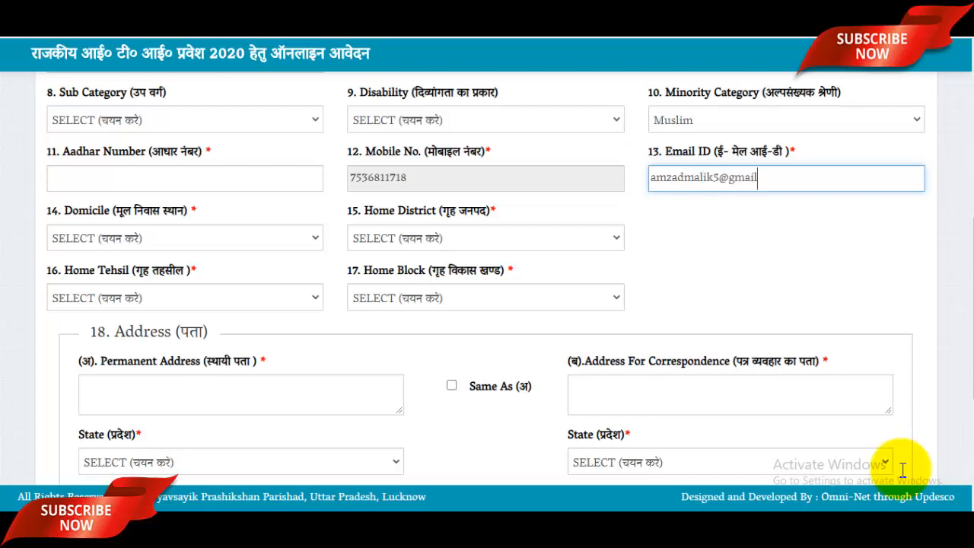
{"action": "key", "text": "Tab"}
{"action": "key", "text": "space"}
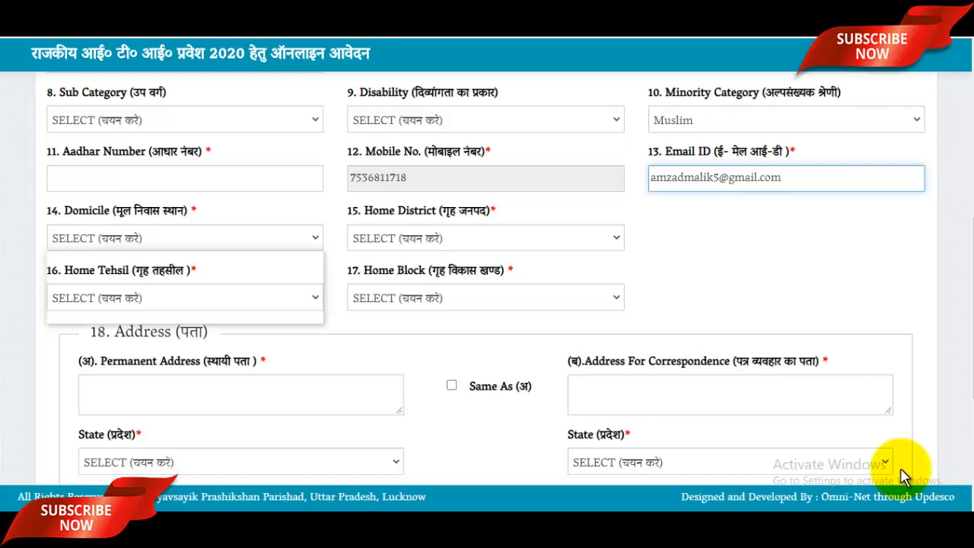
{"action": "key", "text": "Down"}
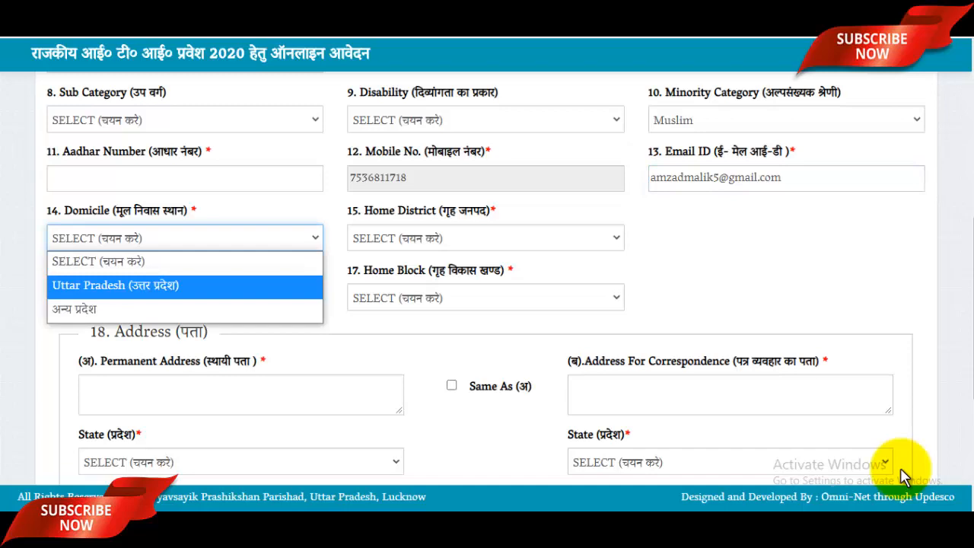
{"action": "key", "text": "Return"}
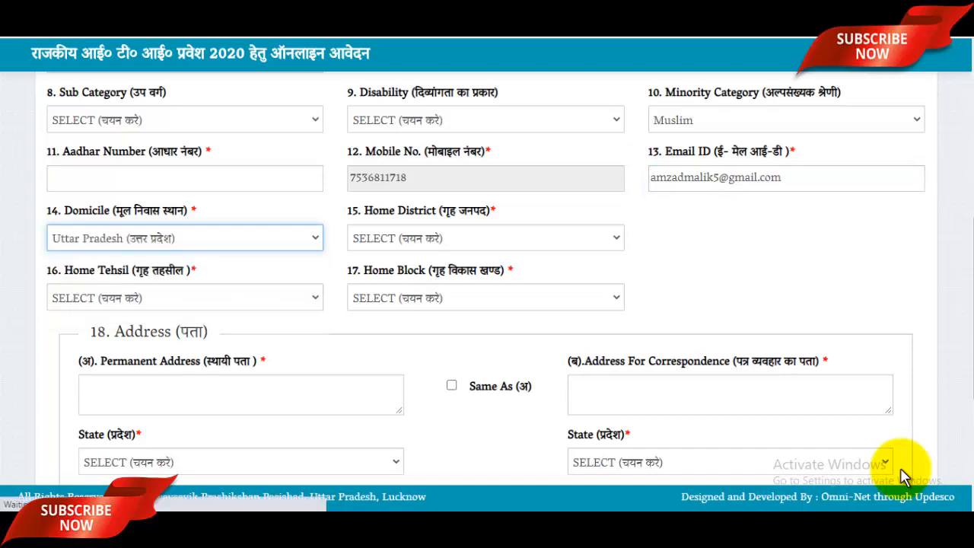
{"action": "scroll", "coordinate": [901, 477], "scroll_direction": "down", "scroll_amount": 4}
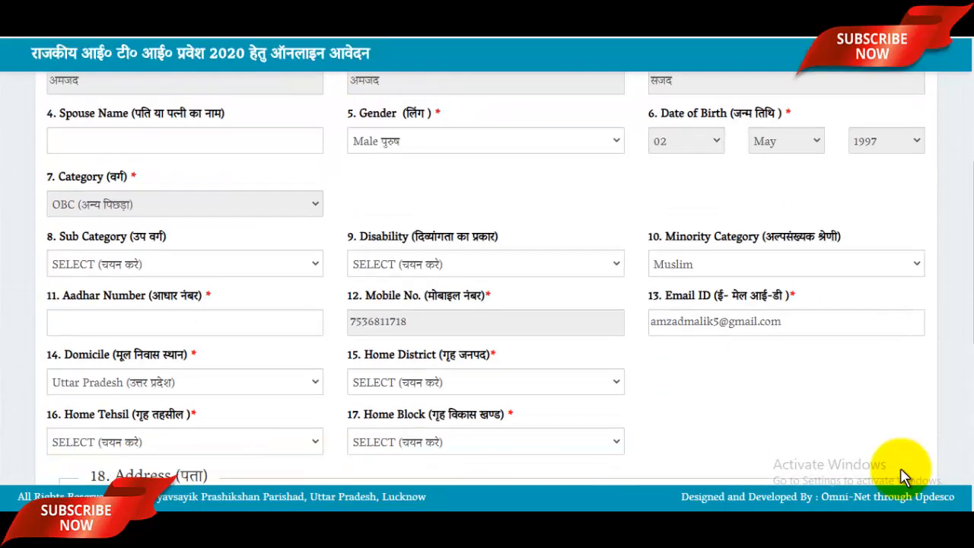
{"action": "scroll", "coordinate": [901, 477], "scroll_direction": "down", "scroll_amount": 1}
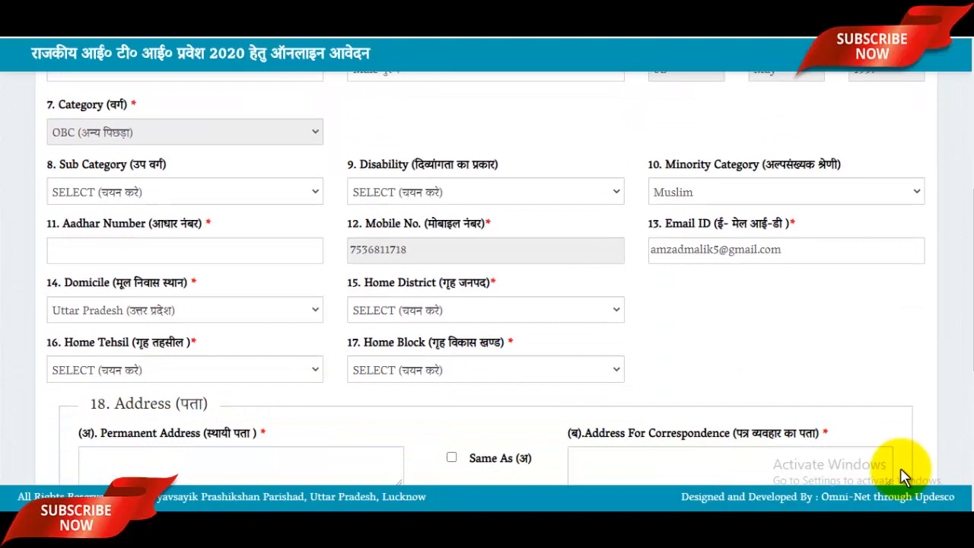
Select Saharanpur as the Home District.
{"action": "key", "text": "space"}
{"action": "key", "text": "s"}
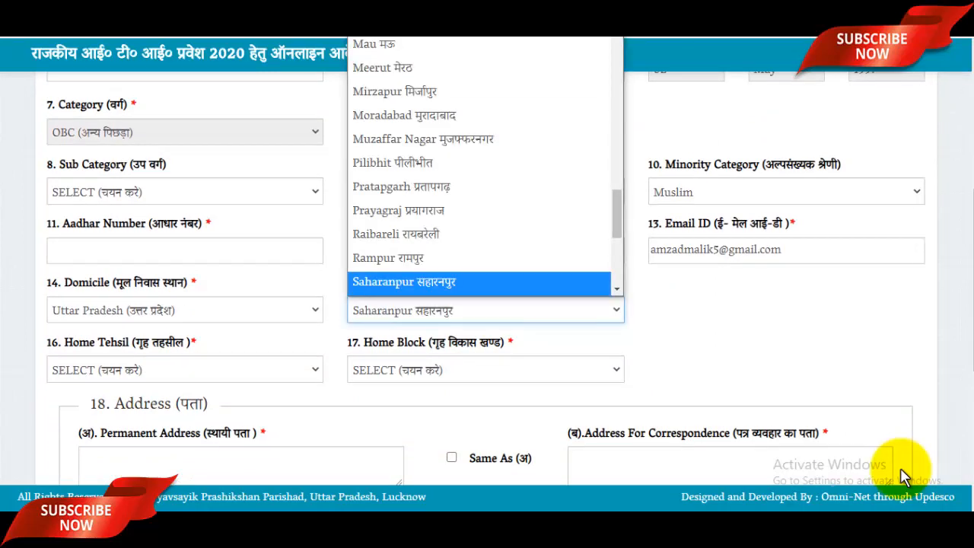
{"action": "key", "text": "Down"}
{"action": "key", "text": "Down"}
{"action": "key", "text": "Up"}
{"action": "key", "text": "Up"}
{"action": "key", "text": "Return"}
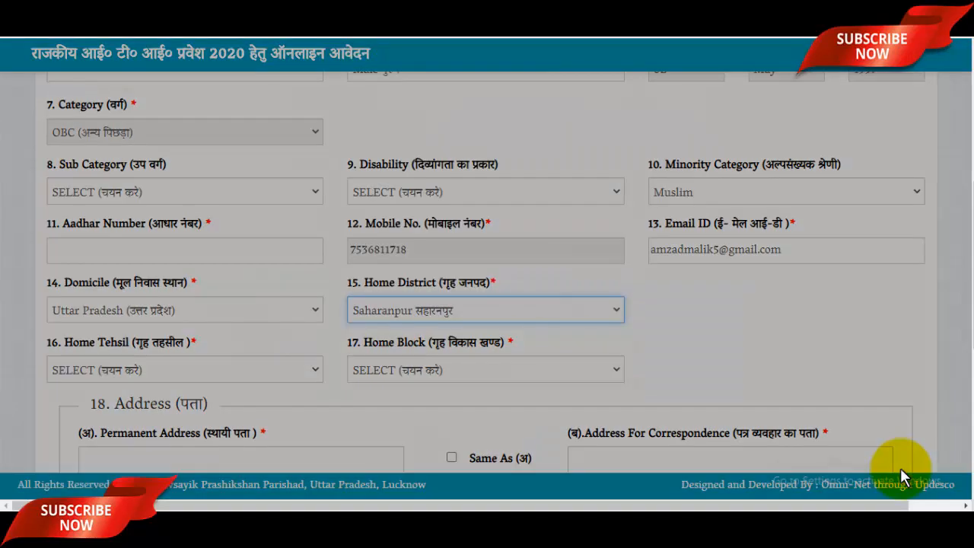
{"action": "scroll", "coordinate": [900, 476], "scroll_direction": "down", "scroll_amount": 2}
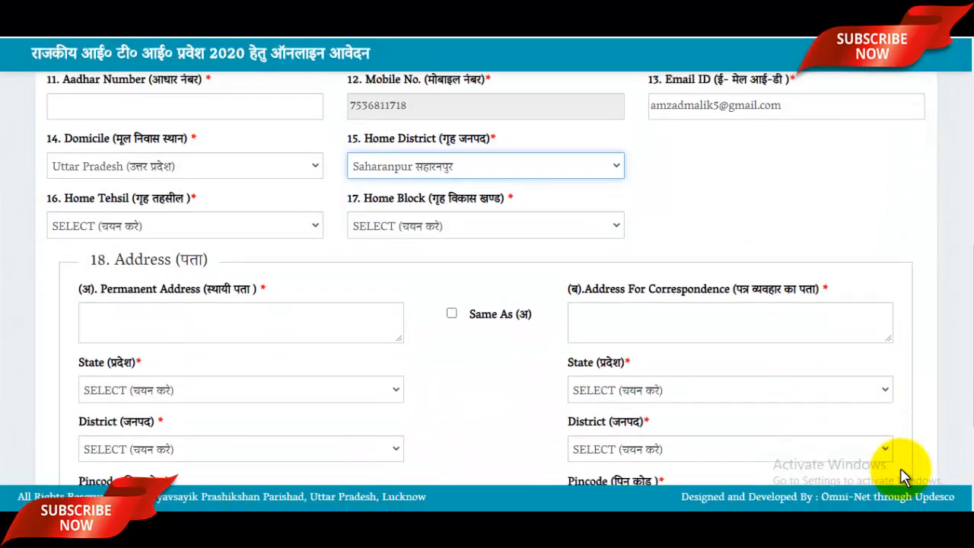
Set Home Tehsil to Rampur Maniharan and Home Block to RAMPUR MANIHARAN.
{"action": "key", "text": "Tab"}
{"action": "key", "text": "space"}
{"action": "key", "text": "Down"}
{"action": "key", "text": "Down"}
{"action": "key", "text": "Down"}
{"action": "key", "text": "Down"}
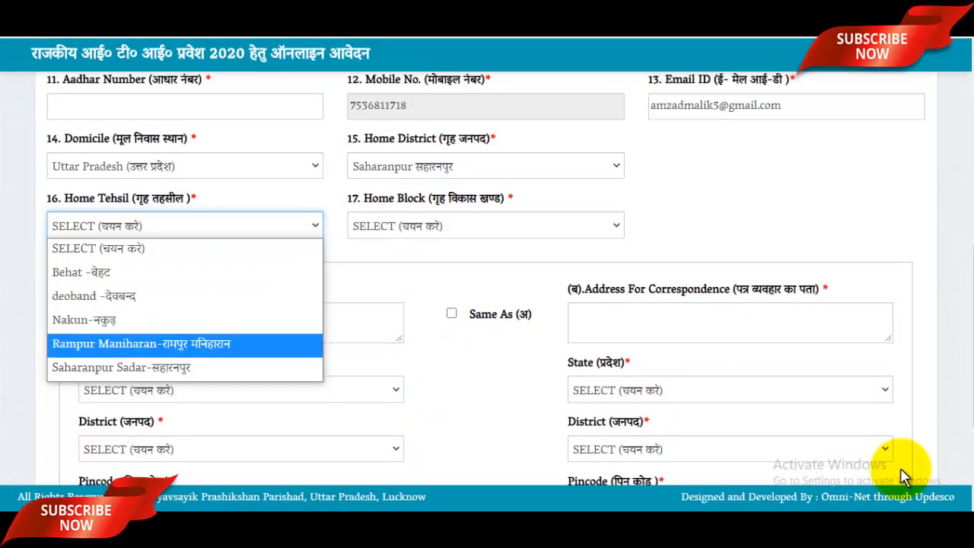
{"action": "key", "text": "Return"}
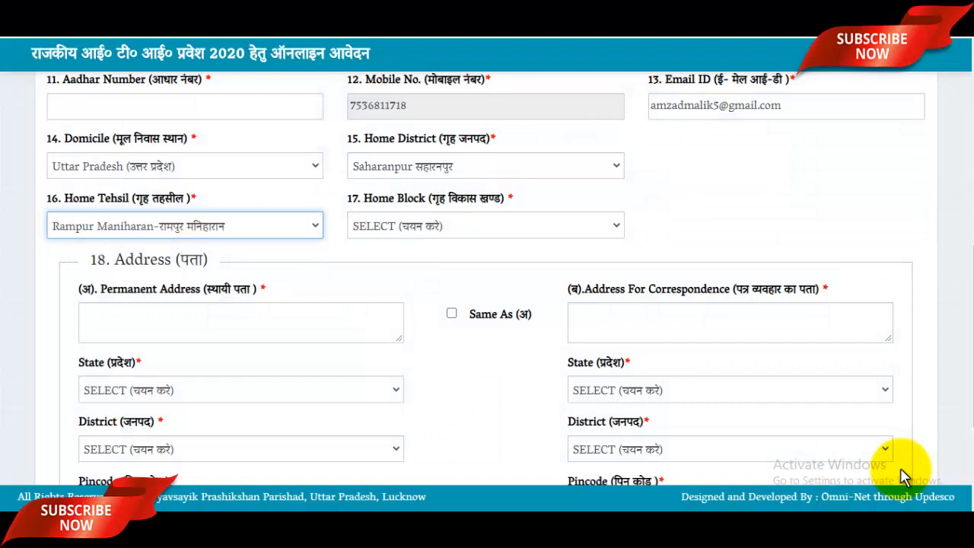
{"action": "key", "text": "Tab"}
{"action": "key", "text": "space"}
{"action": "key", "text": "Down"}
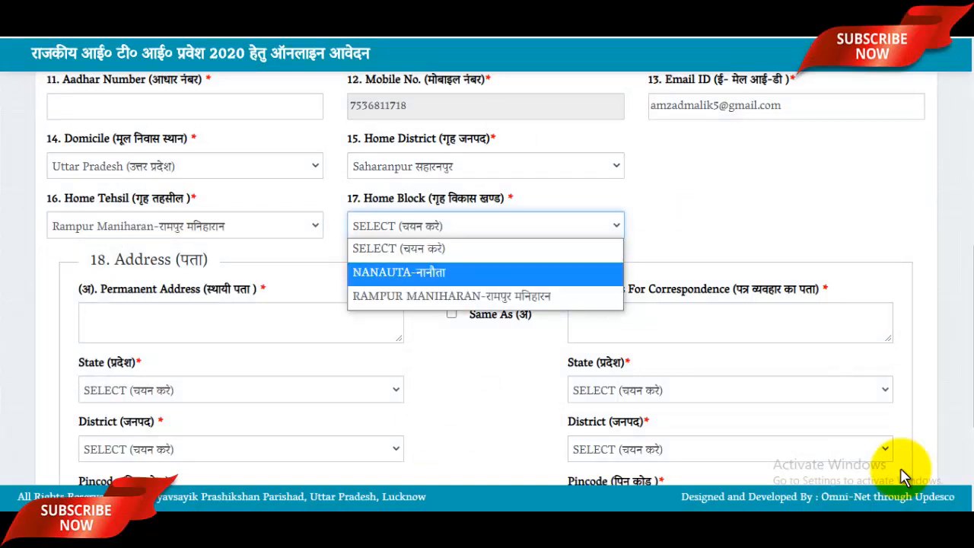
{"action": "key", "text": "Down"}
{"action": "key", "text": "Return"}
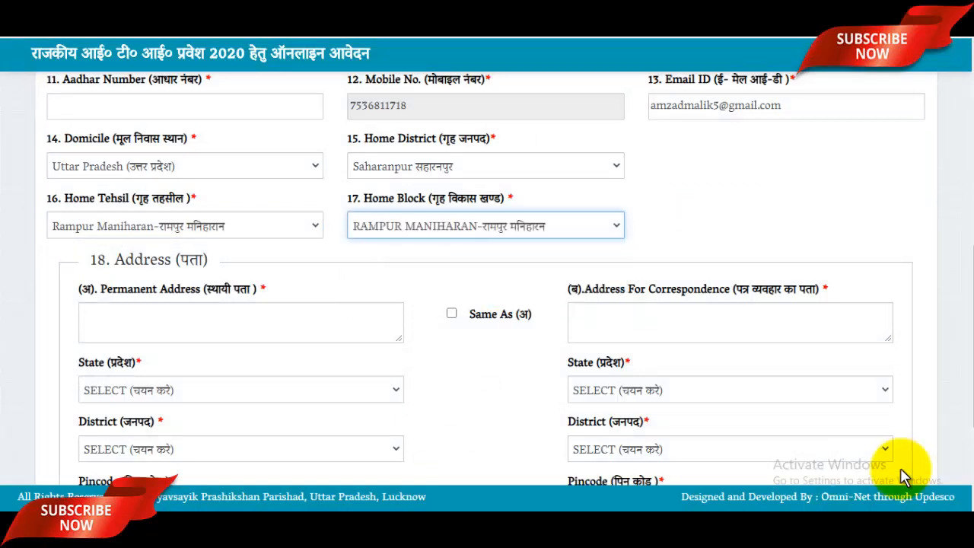
{"action": "scroll", "coordinate": [903, 475], "scroll_direction": "down", "scroll_amount": 2}
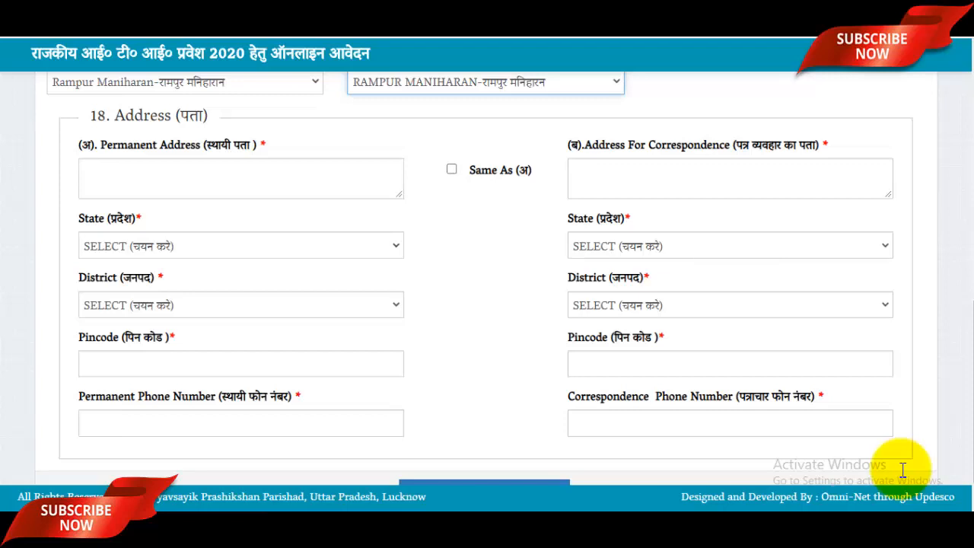
Enter the applicant's village and post address in the Permanent Address box.
{"action": "key", "text": "Tab"}
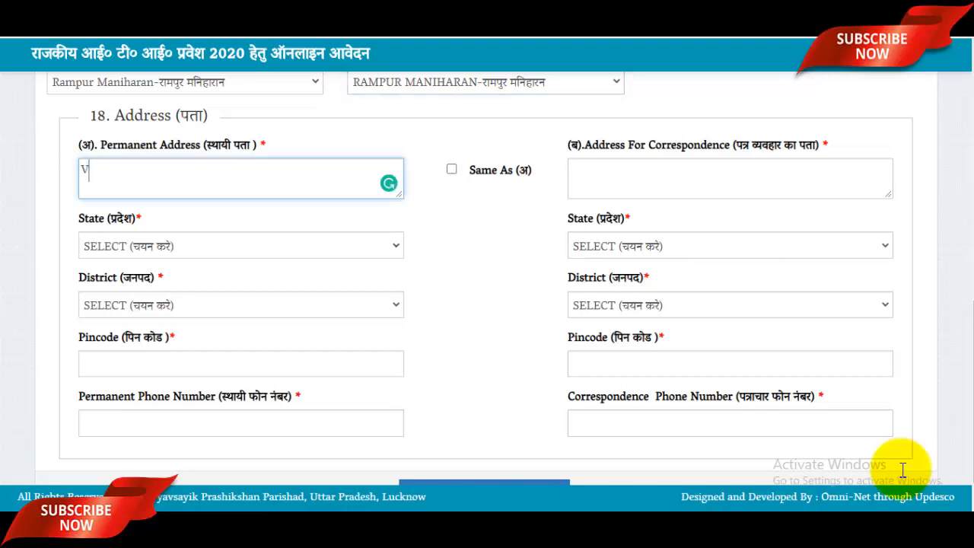
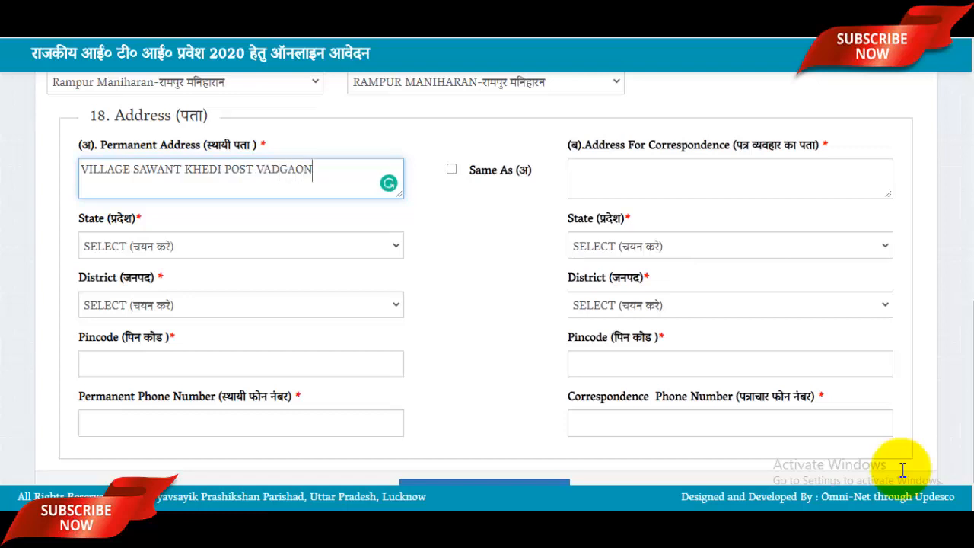
{"action": "key", "text": "Left"}
{"action": "key", "text": "Left"}
{"action": "key", "text": "Left"}
{"action": "key", "text": "Left"}
{"action": "key", "text": "Left"}
{"action": "key", "text": "Left"}
{"action": "key", "text": "Left"}
{"action": "key", "text": "BackSpace"}
{"action": "type", "text": "B"}
Set the permanent state to UTTAR PRADESH, district Saharanpur and pincode 247001.
{"action": "key", "text": "Tab"}
{"action": "key", "text": "space"}
{"action": "key", "text": "Down"}
{"action": "key", "text": "u"}
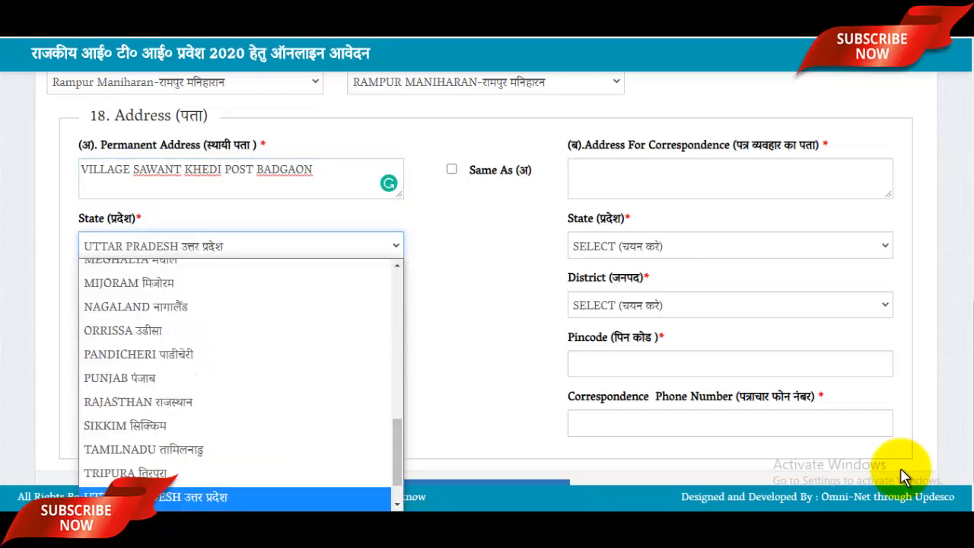
{"action": "key", "text": "Return"}
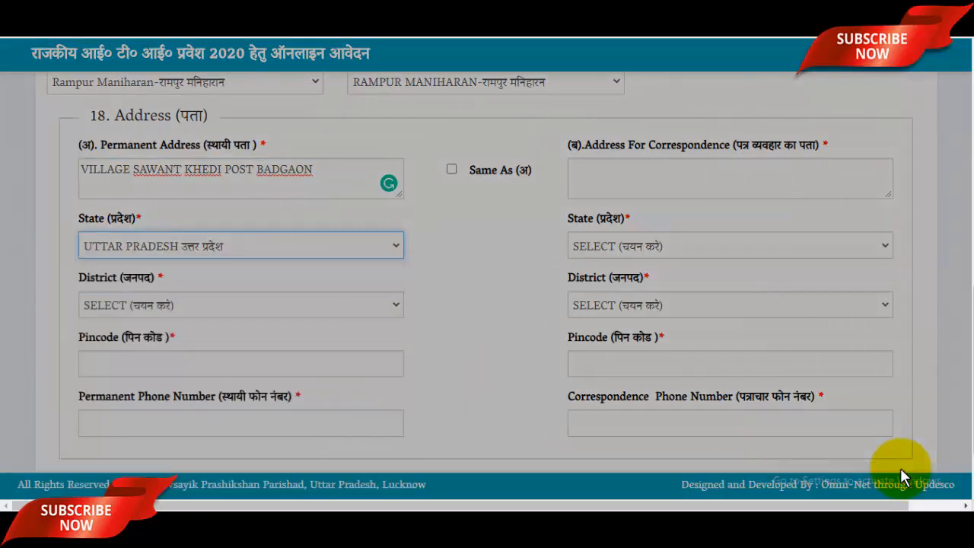
{"action": "key", "text": "Tab"}
{"action": "key", "text": "space"}
{"action": "key", "text": "s"}
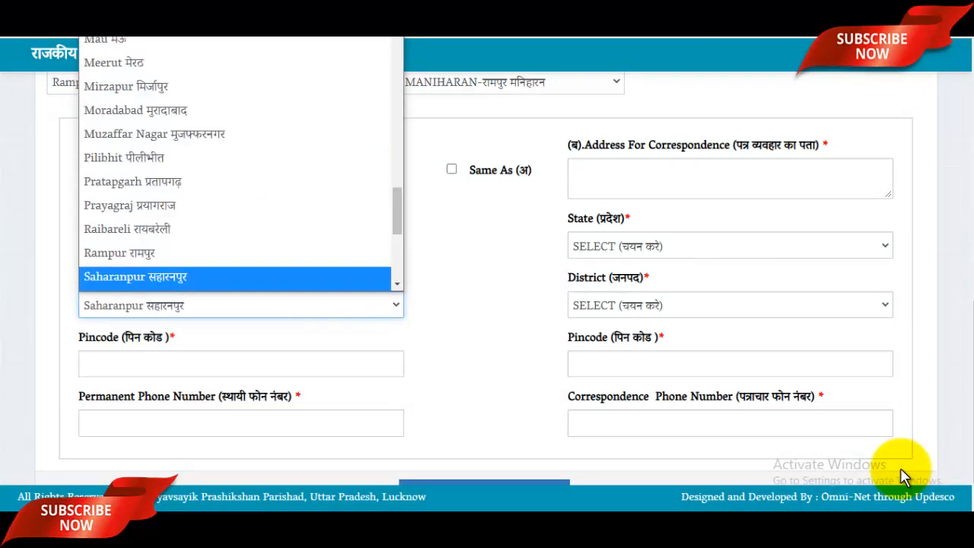
{"action": "key", "text": "Return"}
{"action": "key", "text": "Tab"}
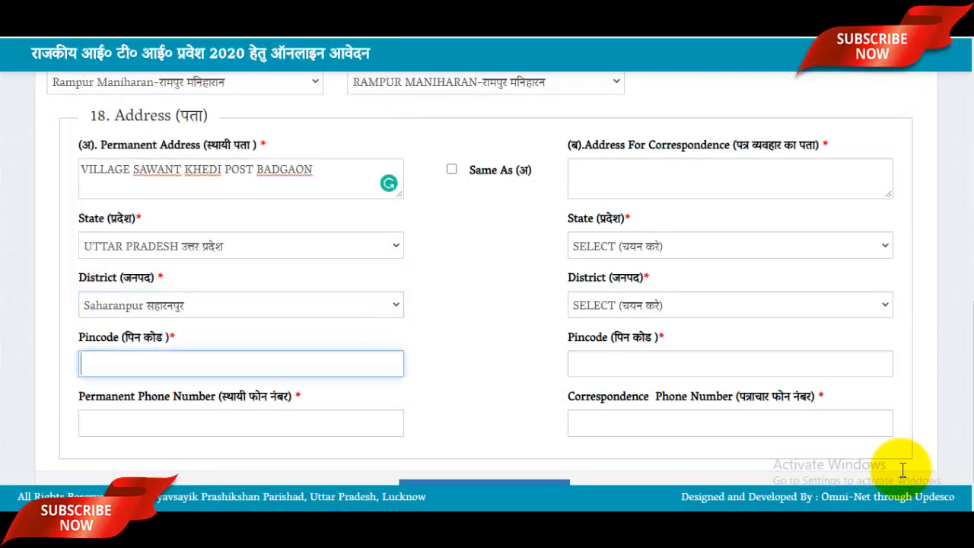
{"action": "type", "text": "247001"}
{"action": "scroll", "coordinate": [903, 469], "scroll_direction": "down", "scroll_amount": 1}
Tick 'Same As' to copy the permanent address into the correspondence address.
{"action": "key", "text": "Tab"}
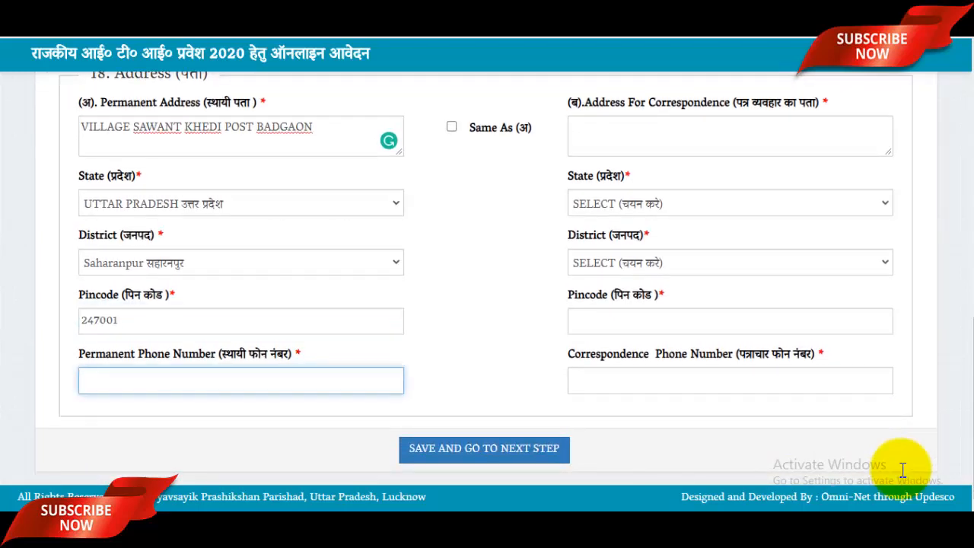
{"action": "scroll", "coordinate": [901, 470], "scroll_direction": "up", "scroll_amount": 1}
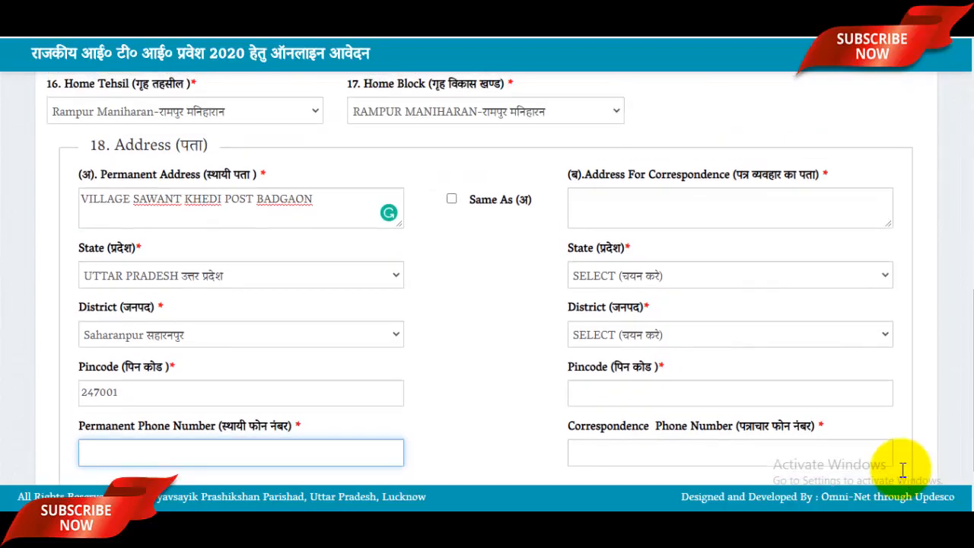
{"action": "key", "text": "Tab"}
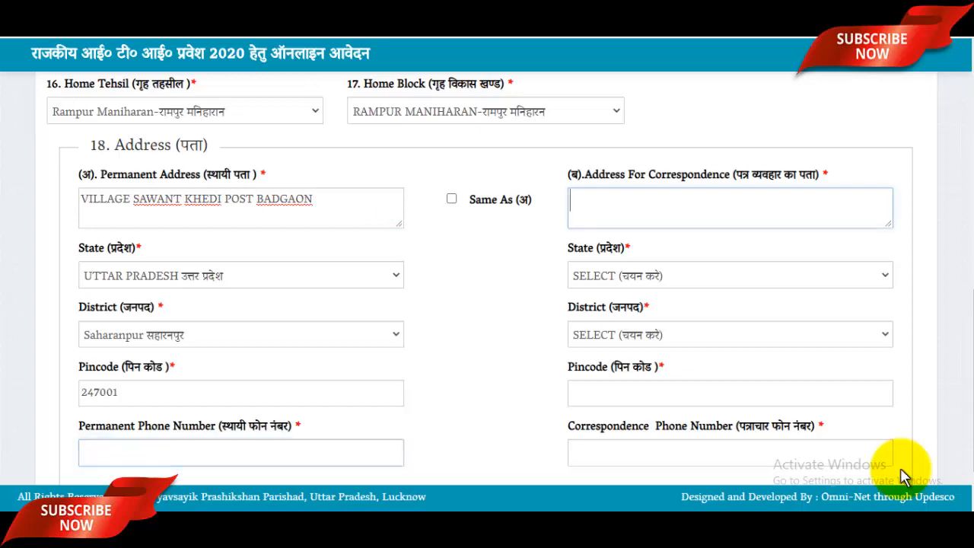
{"action": "key", "text": "shift+Tab"}
{"action": "key", "text": "space"}
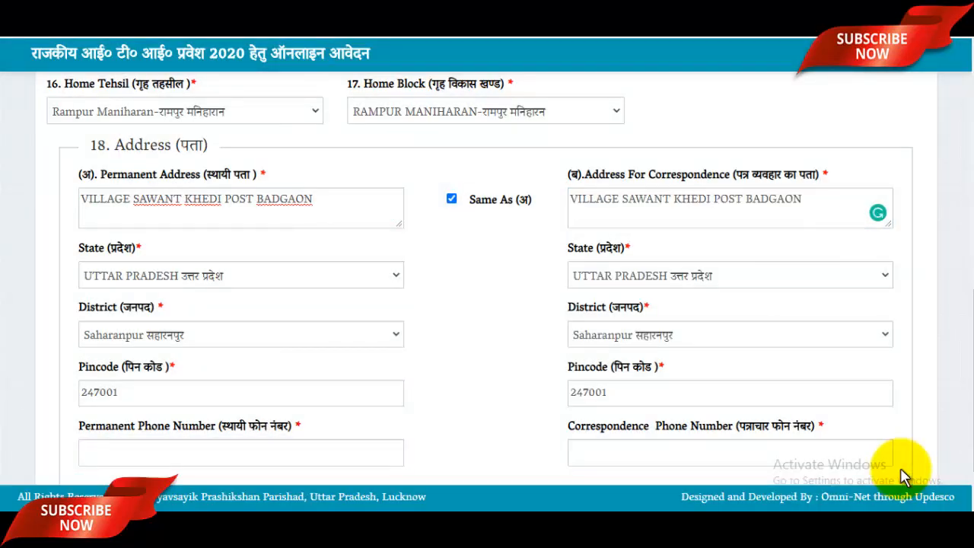
{"action": "scroll", "coordinate": [904, 475], "scroll_direction": "down", "scroll_amount": 1}
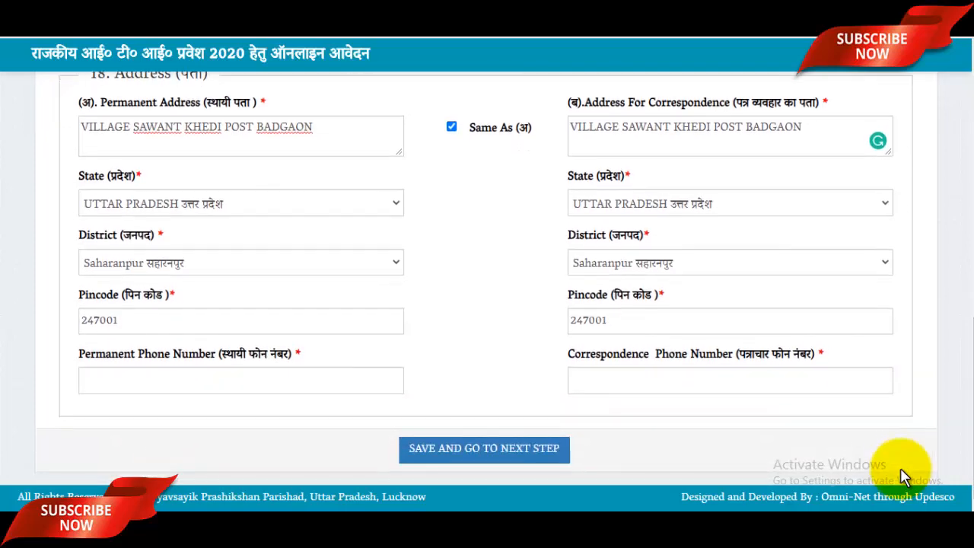
{"action": "scroll", "coordinate": [904, 476], "scroll_direction": "up", "scroll_amount": 10}
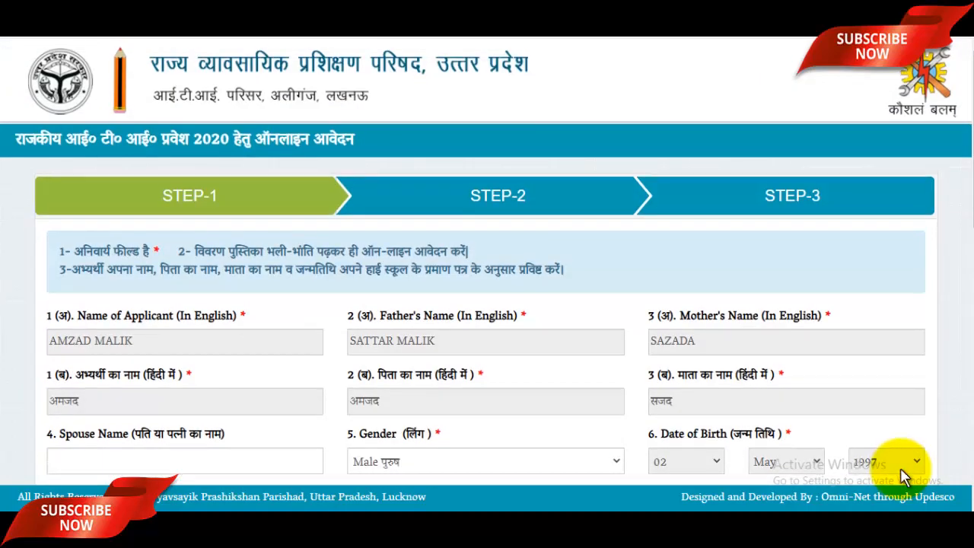
Zoom the browser in on the Step-2 page for easier reading.
{"action": "scroll", "coordinate": [902, 470], "scroll_direction": "down", "scroll_amount": 10}
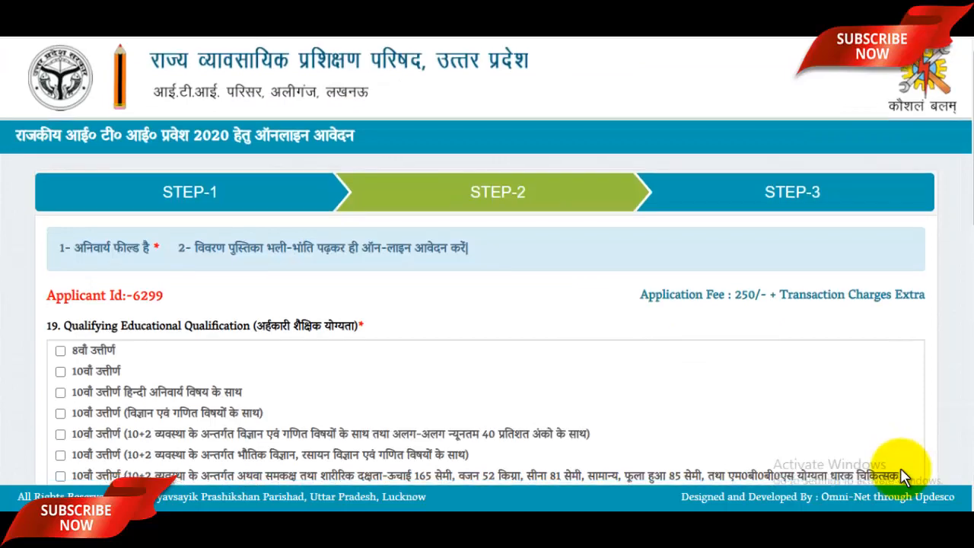
{"action": "scroll", "coordinate": [902, 476], "scroll_direction": "down", "scroll_amount": 1}
{"action": "key", "text": "ctrl+plus"}
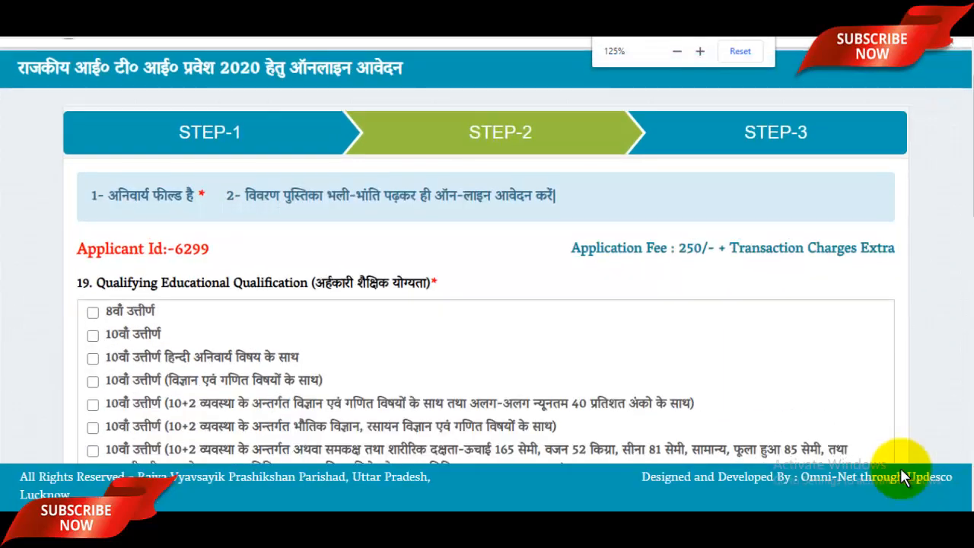
{"action": "scroll", "coordinate": [901, 476], "scroll_direction": "down", "scroll_amount": 2}
{"action": "scroll", "coordinate": [902, 476], "scroll_direction": "up", "scroll_amount": 1}
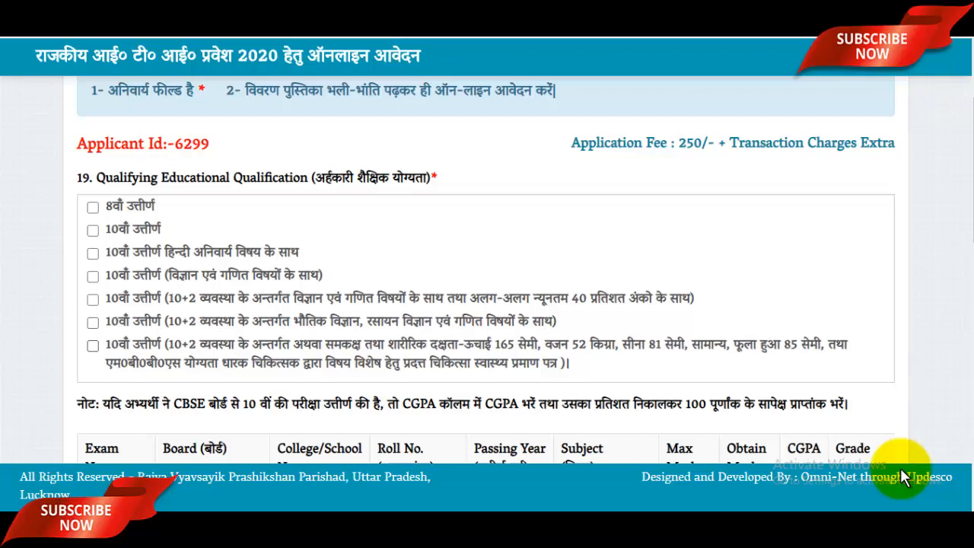
Tick the last 10th-pass qualification option and scroll down to the exam table.
{"action": "key", "text": "space"}
{"action": "key", "text": "space"}
{"action": "scroll", "coordinate": [902, 477], "scroll_direction": "down", "scroll_amount": 1}
{"action": "scroll", "coordinate": [901, 477], "scroll_direction": "down", "scroll_amount": 1}
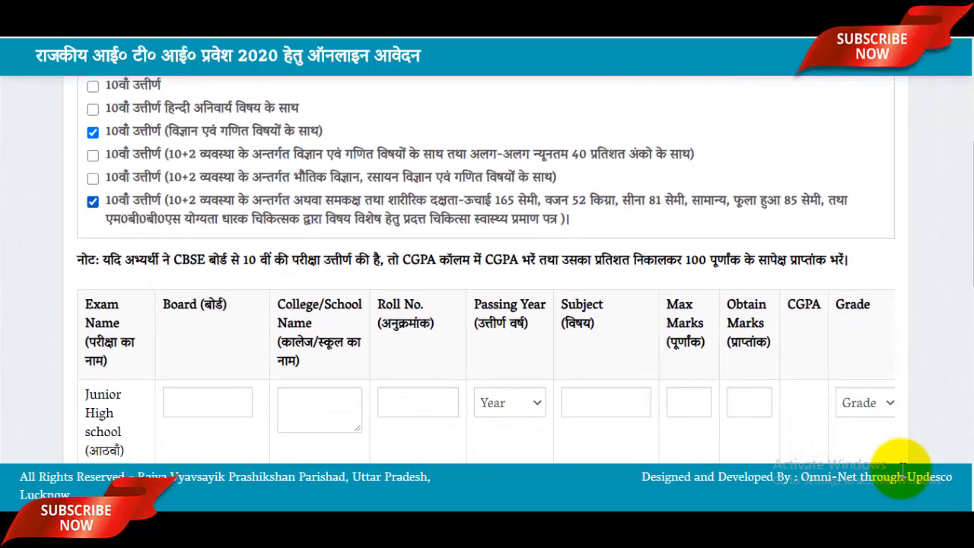
{"action": "scroll", "coordinate": [902, 477], "scroll_direction": "down", "scroll_amount": 1}
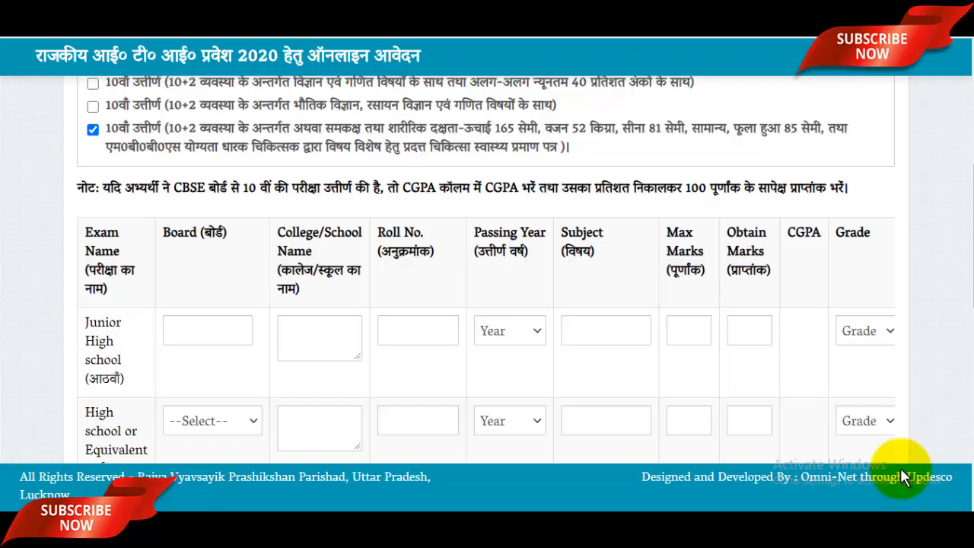
{"action": "scroll", "coordinate": [902, 476], "scroll_direction": "down", "scroll_amount": 1}
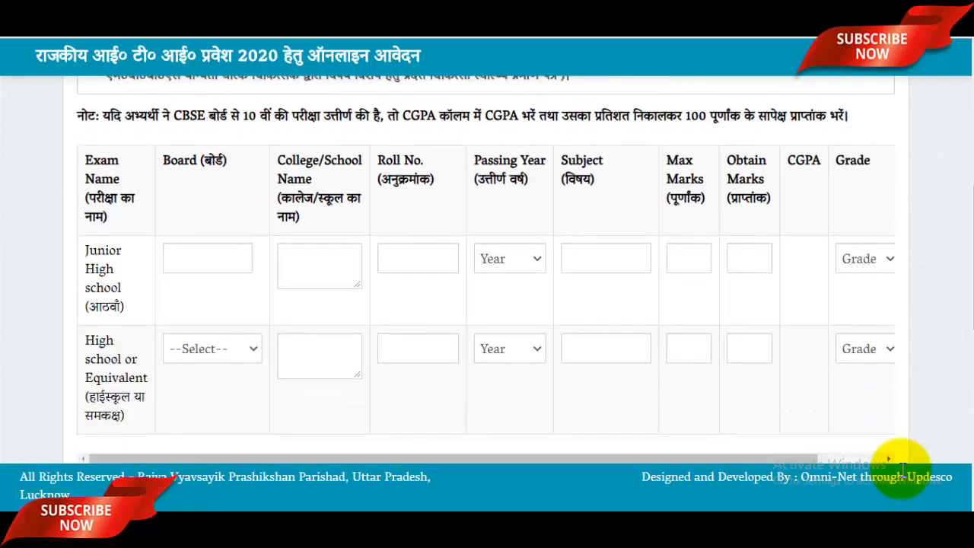
Enter Junior High board UP Board, college RCP Inter Collage, roll number and passing year 2010.
{"action": "key", "text": "Tab"}
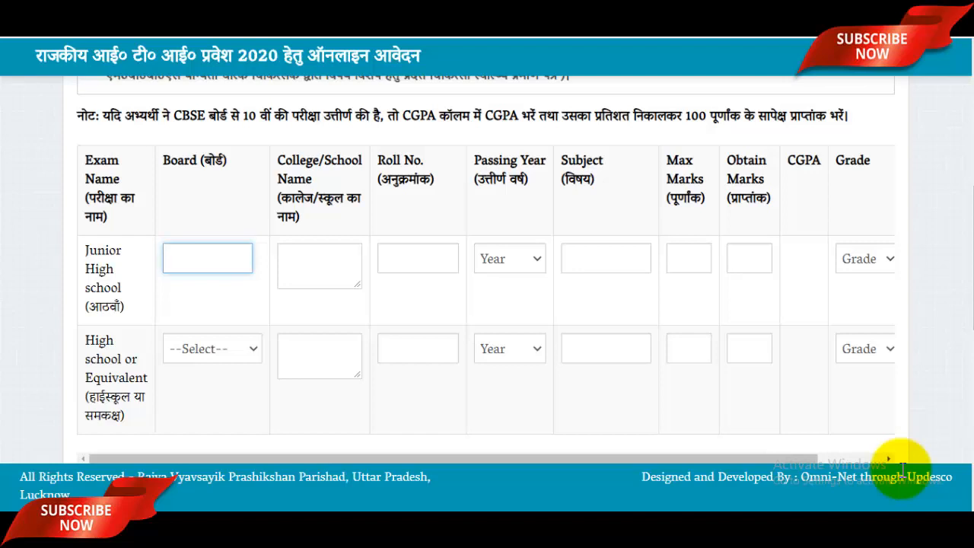
{"action": "type", "text": "UP Board"}
{"action": "key", "text": "Tab"}
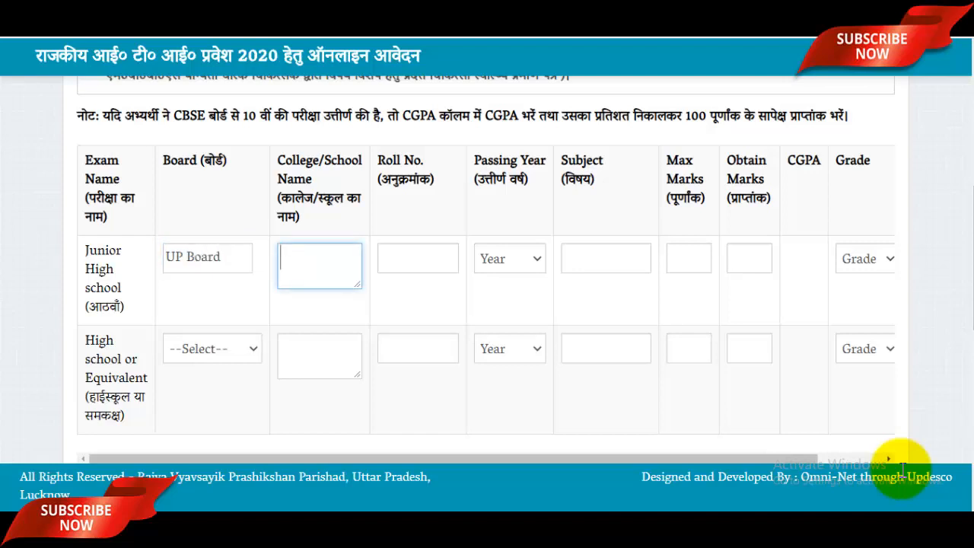
{"action": "type", "text": "RCP Inter Collage"}
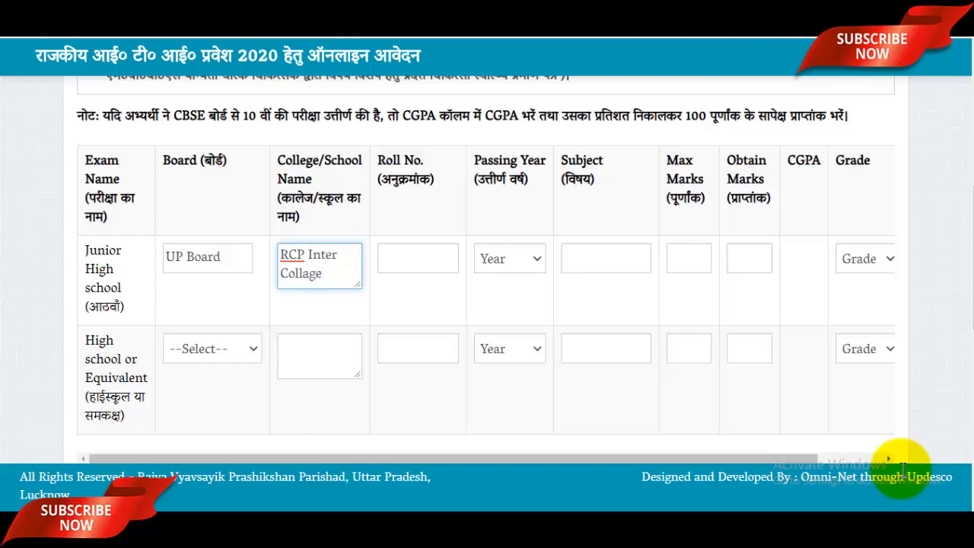
{"action": "key", "text": "Tab"}
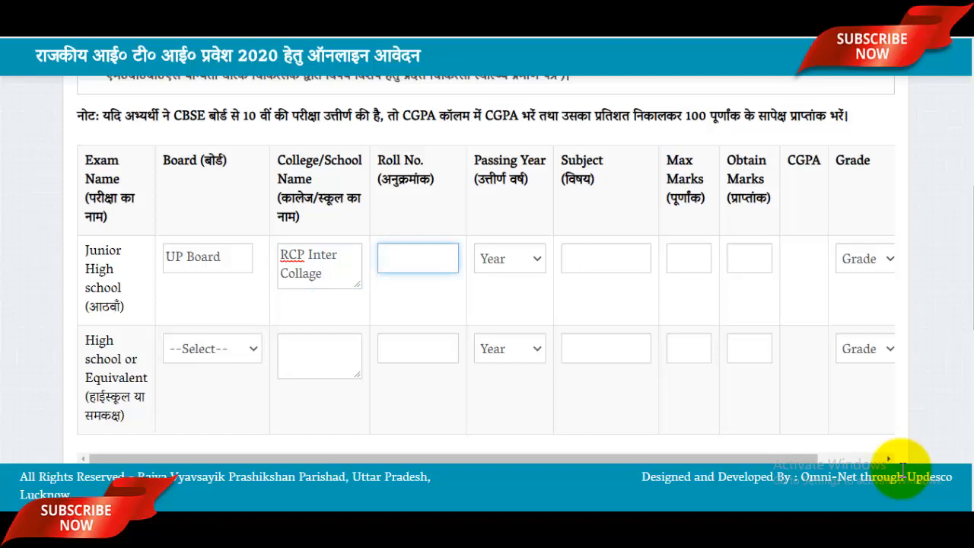
{"action": "type", "text": "89"}
{"action": "left_click", "coordinate": [510, 259]}
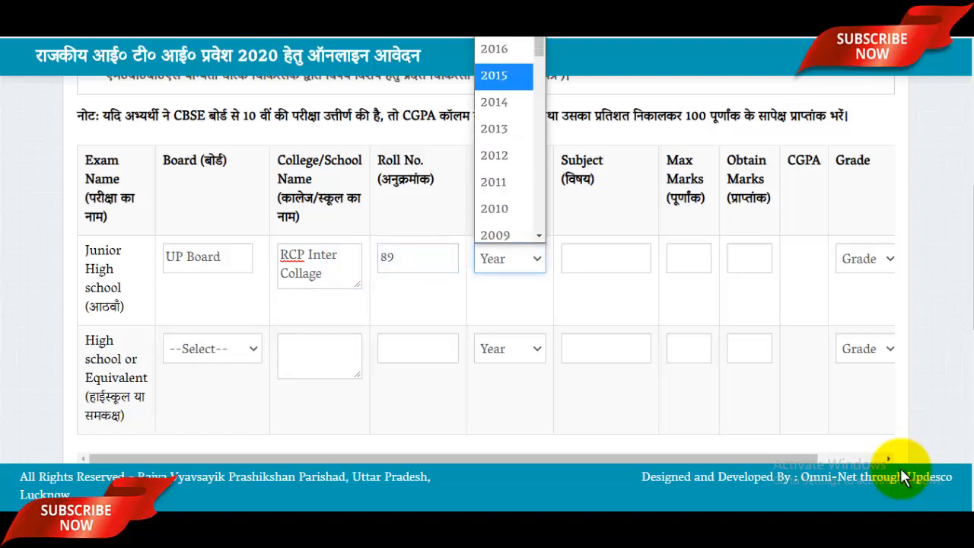
{"action": "scroll", "coordinate": [504, 151], "scroll_direction": "down", "scroll_amount": 4}
{"action": "scroll", "coordinate": [504, 156], "scroll_direction": "up", "scroll_amount": 4}
{"action": "scroll", "coordinate": [503, 213], "scroll_direction": "down", "scroll_amount": 2}
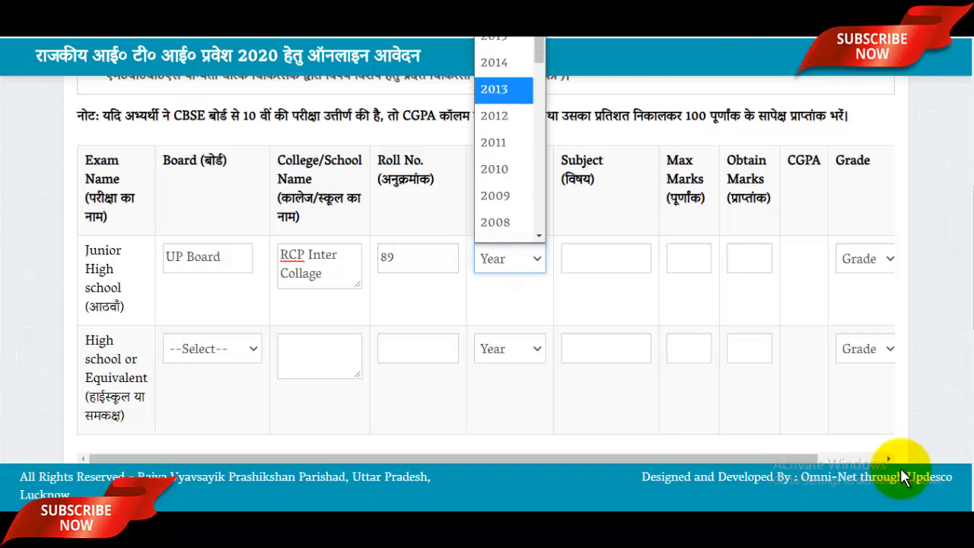
{"action": "left_click", "coordinate": [504, 150]}
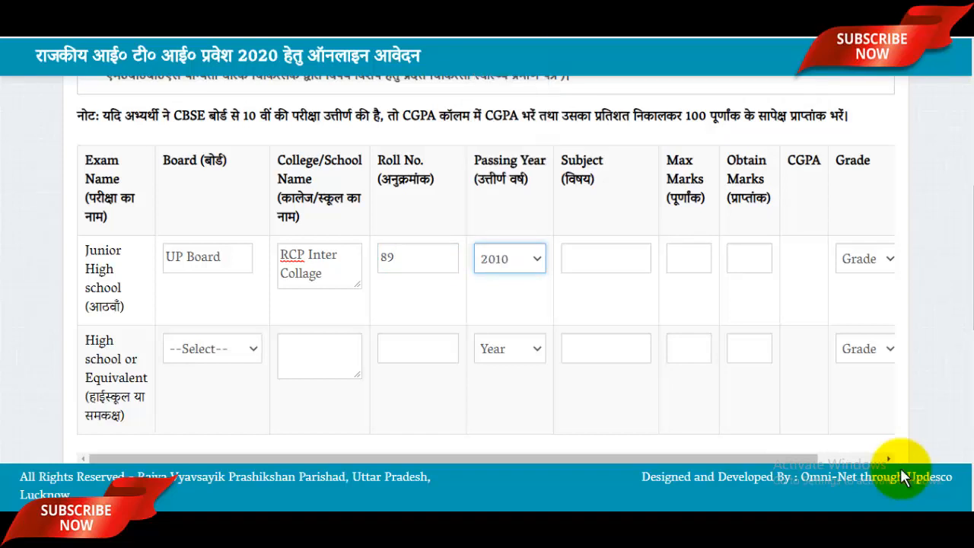
{"action": "key", "text": "Tab"}
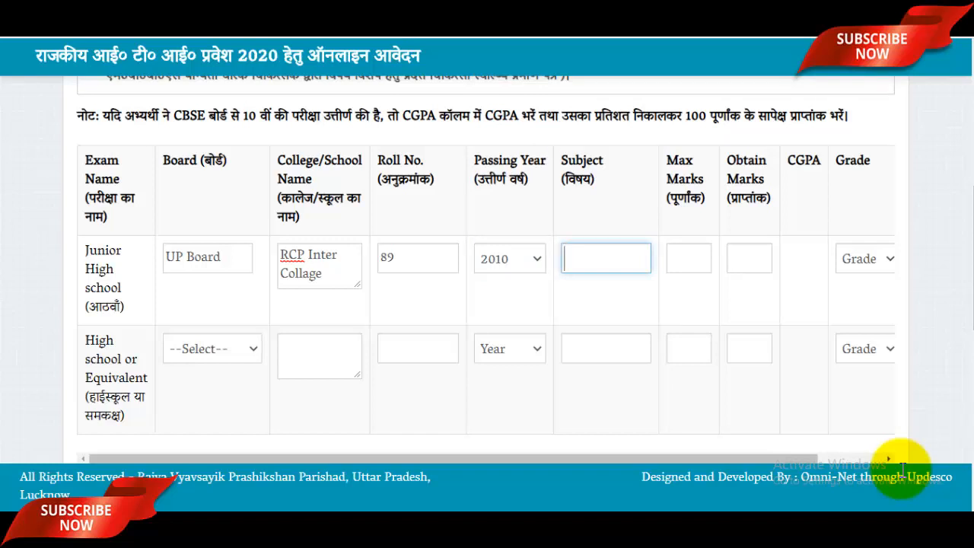
Enter Junior High subjects 'Hindi English', maximum marks 1000 and obtained marks 985.
{"action": "type", "text": "G"}
{"action": "key", "text": "BackSpace"}
{"action": "type", "text": "Hindi Engli"}
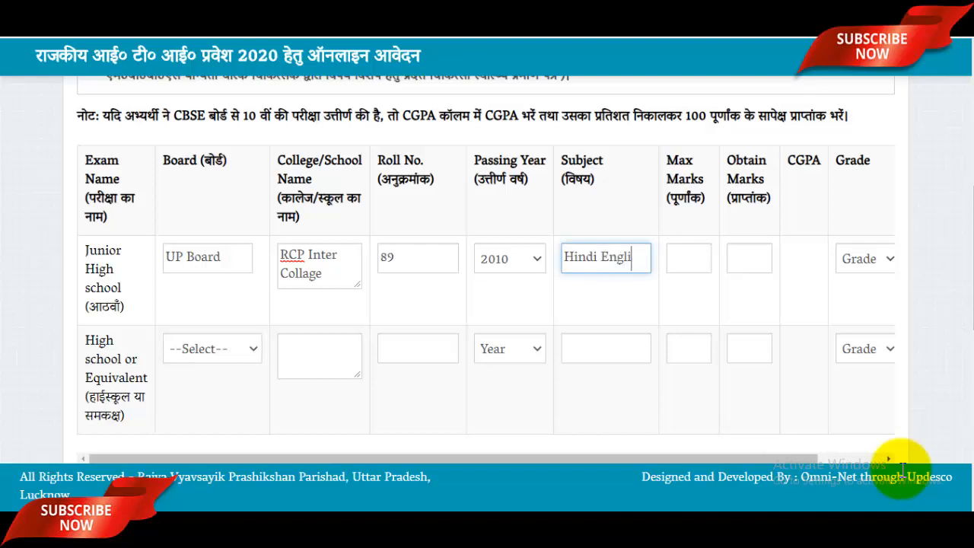
{"action": "type", "text": "sh"}
{"action": "key", "text": "Tab"}
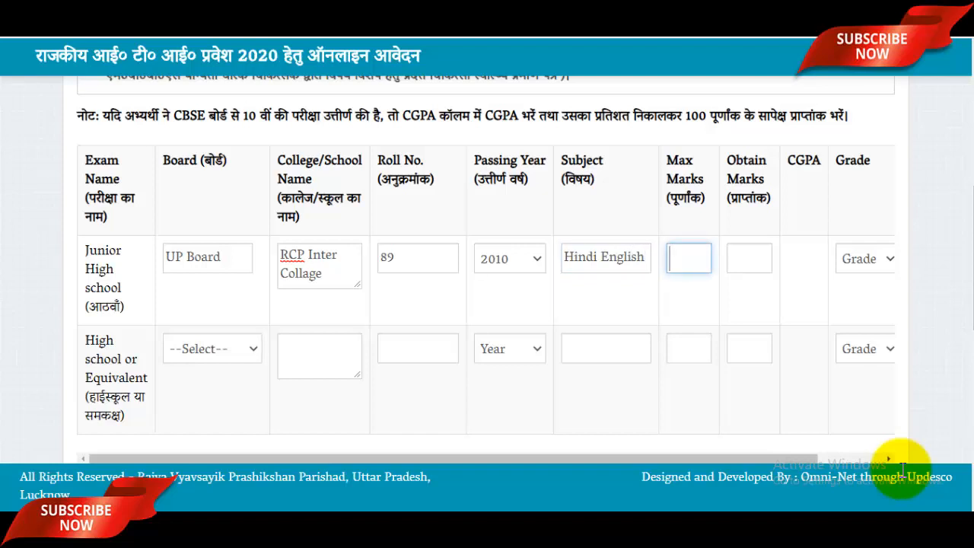
{"action": "type", "text": "1000"}
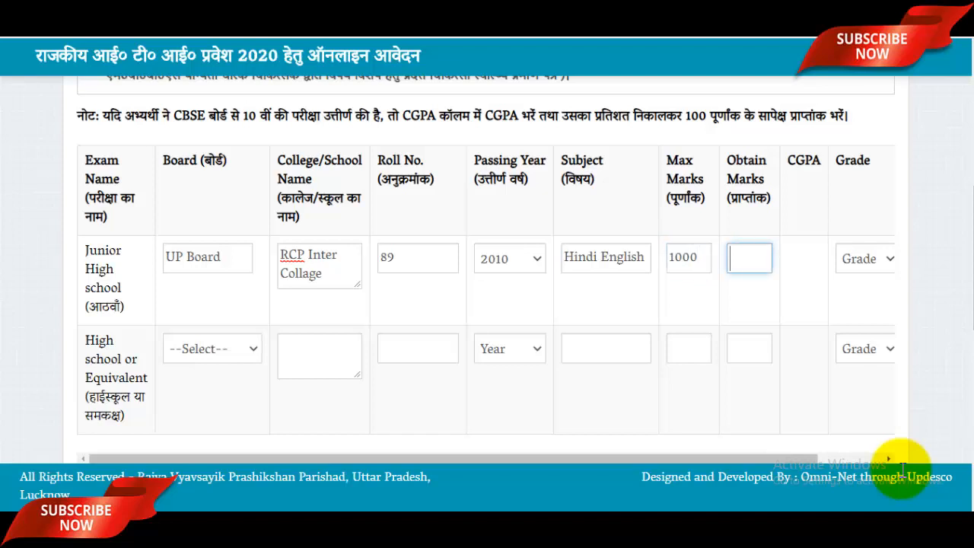
{"action": "type", "text": "4"}
{"action": "key", "text": "BackSpace"}
{"action": "type", "text": "985"}
{"action": "left_click", "coordinate": [904, 477]}
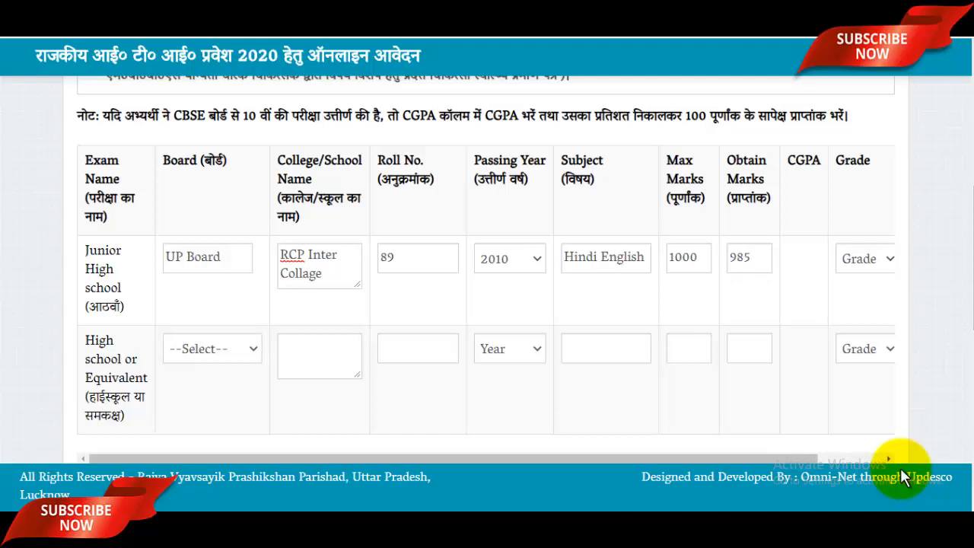
{"action": "left_click_drag", "start_coordinate": [731, 458], "coordinate": [799, 459]}
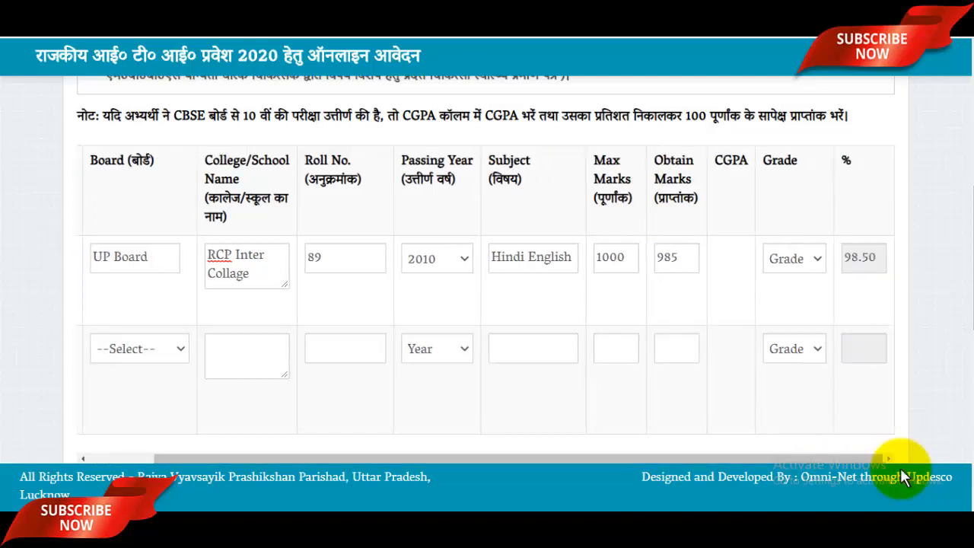
Select A++ as the Junior High grade.
{"action": "left_click", "coordinate": [794, 259]}
{"action": "scroll", "coordinate": [795, 107], "scroll_direction": "down", "scroll_amount": 1}
{"action": "scroll", "coordinate": [794, 144], "scroll_direction": "up", "scroll_amount": 1}
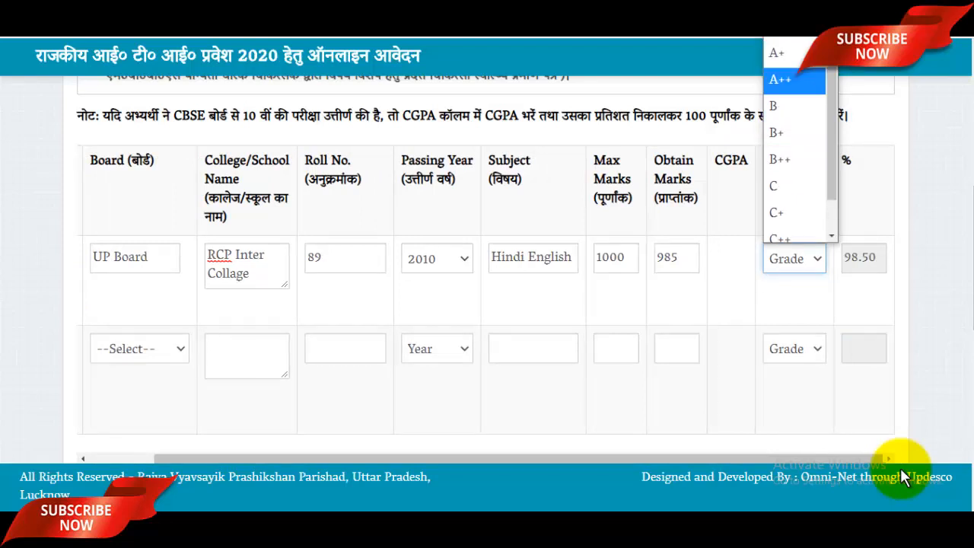
{"action": "key", "text": "Return"}
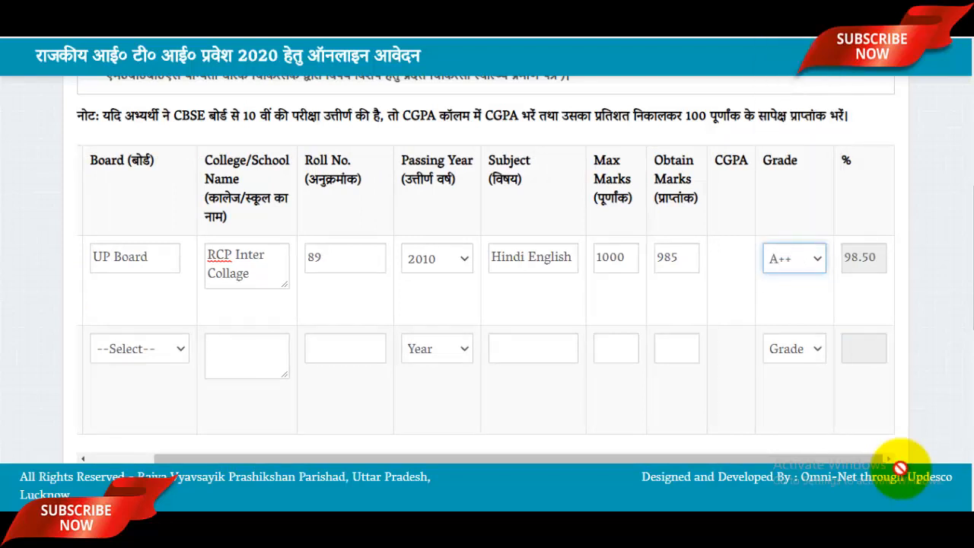
{"action": "scroll", "coordinate": [901, 464], "scroll_direction": "left", "scroll_amount": 1}
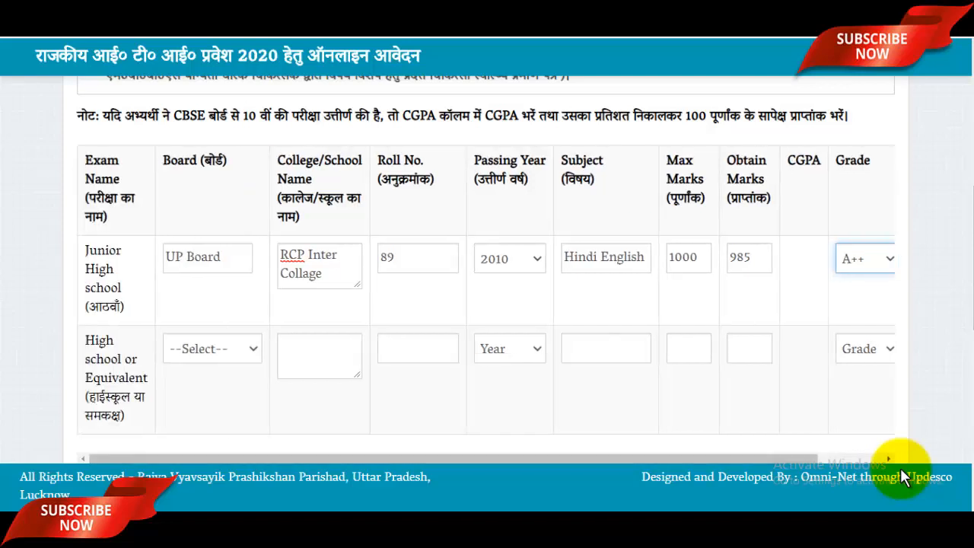
{"action": "scroll", "coordinate": [902, 478], "scroll_direction": "down", "scroll_amount": 2}
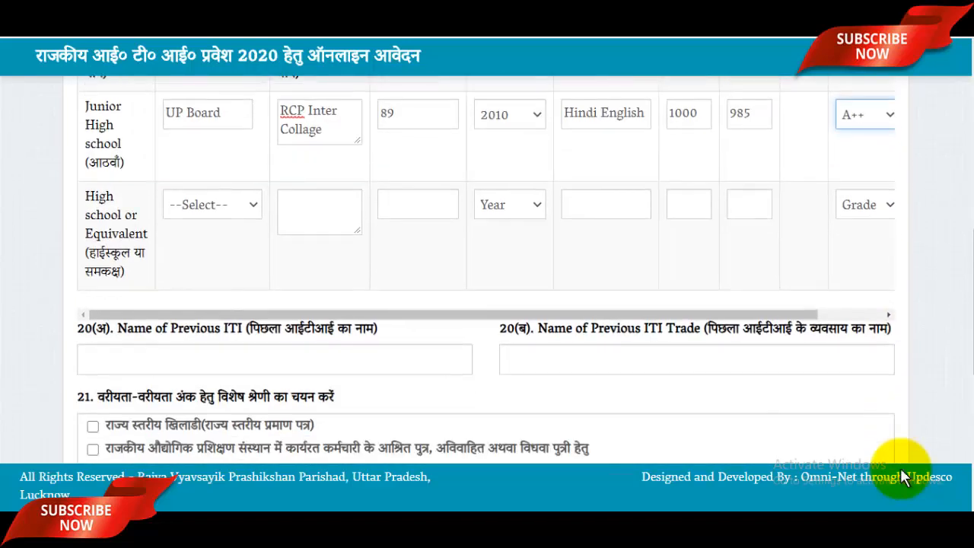
Set the High school board to UP Board, paste RCP Inter Collage, and enter the roll number.
{"action": "key", "text": "Tab"}
{"action": "key", "text": "space"}
{"action": "key", "text": "Down"}
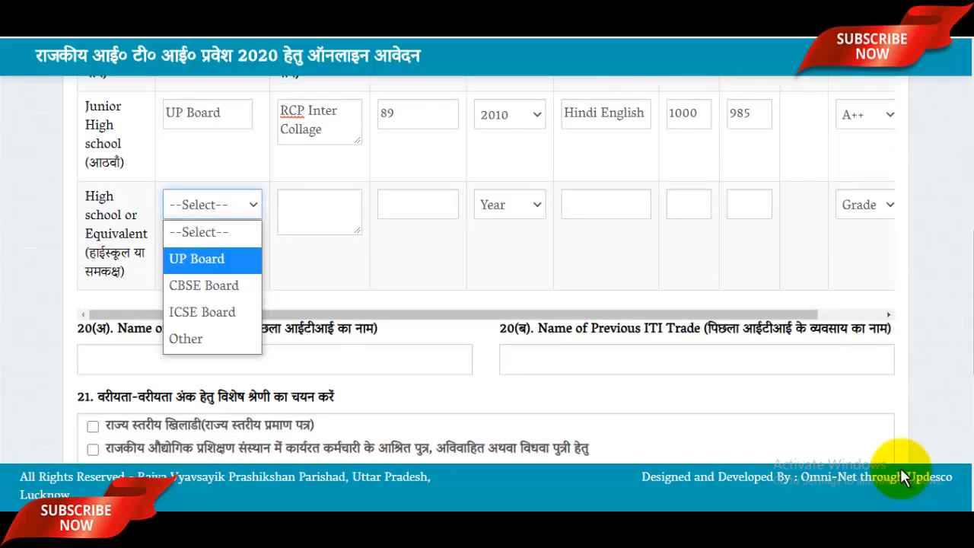
{"action": "left_click", "coordinate": [198, 260]}
{"action": "scroll", "coordinate": [228, 251], "scroll_direction": "up", "scroll_amount": 1}
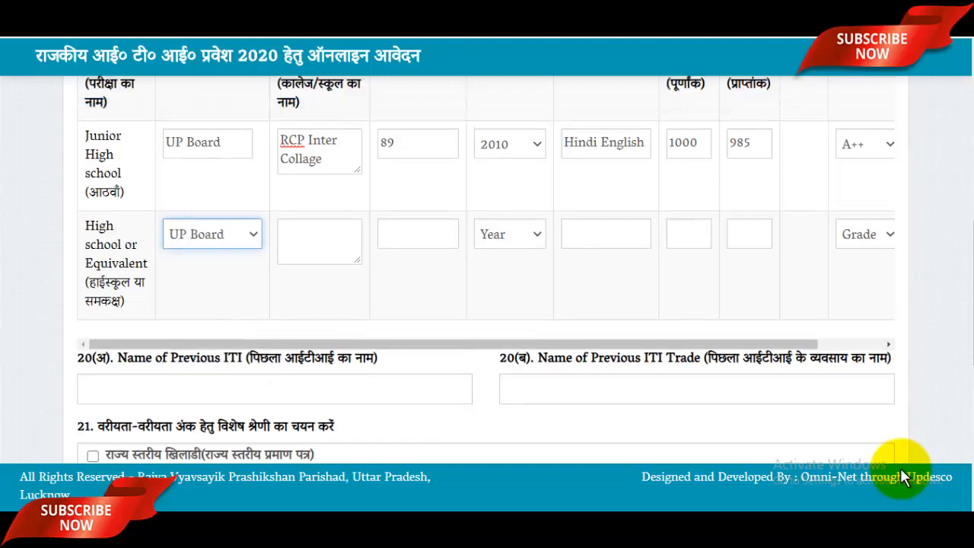
{"action": "left_click", "coordinate": [315, 203]}
{"action": "key", "text": "ctrl+a"}
{"action": "key", "text": "ctrl+c"}
{"action": "left_click", "coordinate": [314, 280]}
{"action": "key", "text": "ctrl+v"}
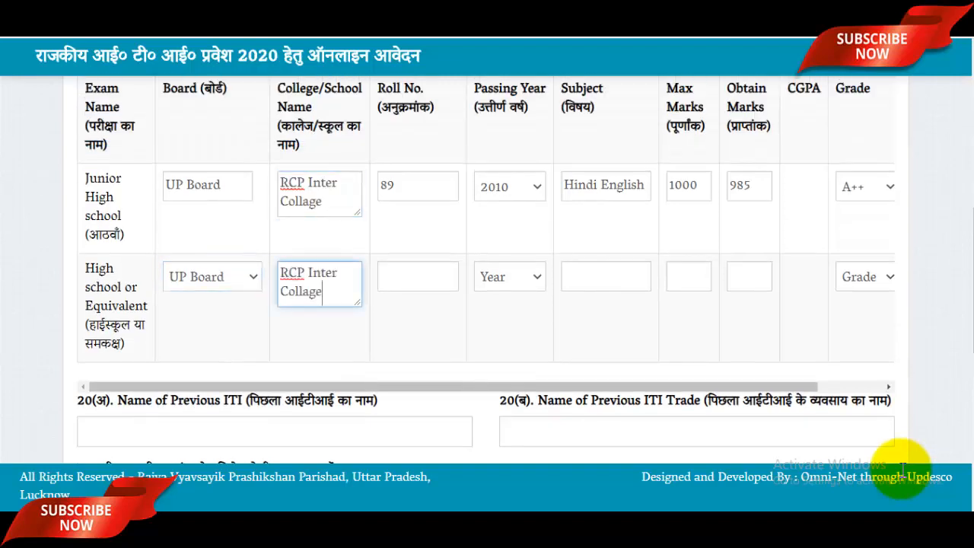
{"action": "key", "text": "Tab"}
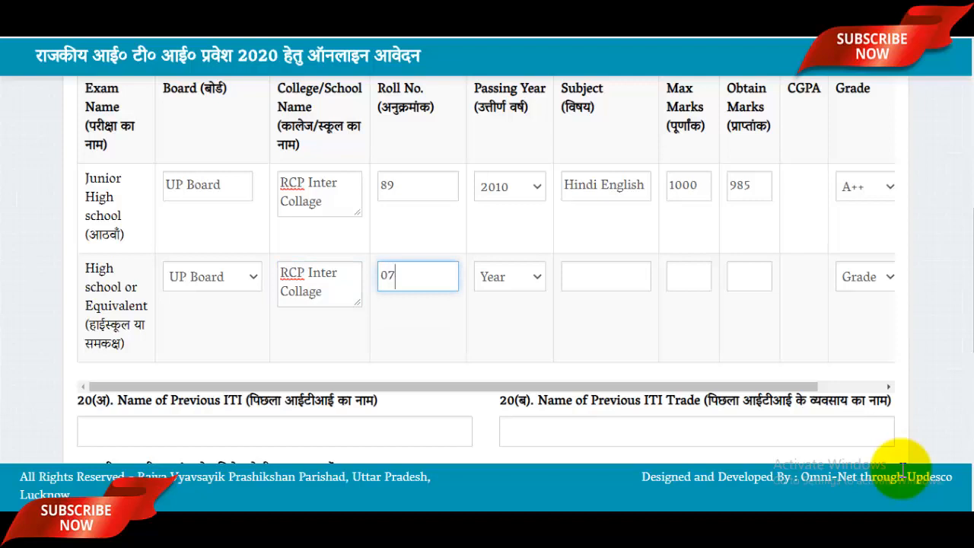
Select 2012 as the High school passing year.
{"action": "key", "text": "Tab"}
{"action": "key", "text": "space"}
{"action": "key", "text": "Down"}
{"action": "key", "text": "Down"}
{"action": "key", "text": "Down"}
{"action": "key", "text": "Down"}
{"action": "key", "text": "Down"}
{"action": "key", "text": "Down"}
{"action": "key", "text": "Down"}
{"action": "key", "text": "Down"}
{"action": "key", "text": "Down"}
{"action": "key", "text": "Down"}
{"action": "key", "text": "Down"}
{"action": "key", "text": "Down"}
{"action": "key", "text": "Down"}
{"action": "key", "text": "Down"}
{"action": "key", "text": "Down"}
{"action": "key", "text": "Down"}
{"action": "key", "text": "Down"}
{"action": "key", "text": "Down"}
{"action": "key", "text": "Down"}
{"action": "key", "text": "Down"}
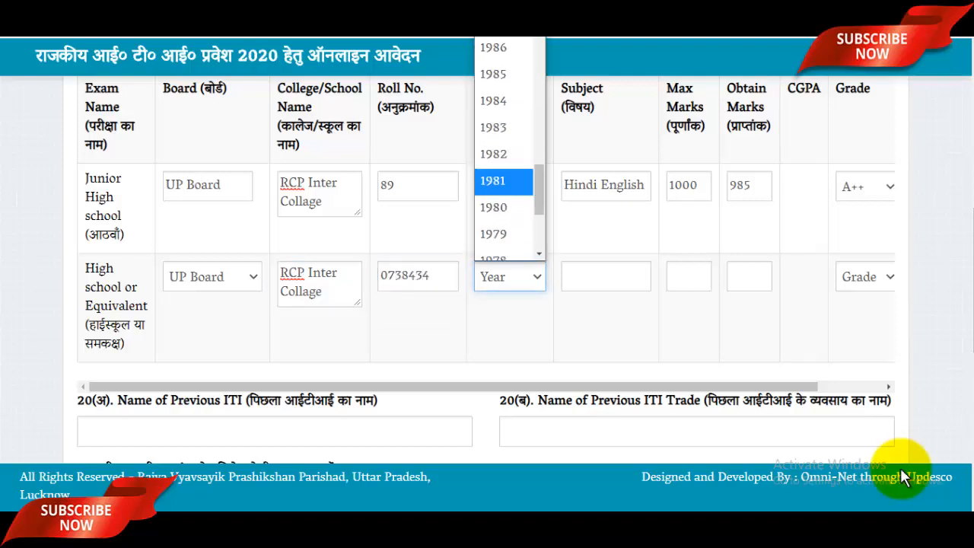
{"action": "scroll", "coordinate": [902, 477], "scroll_direction": "down", "scroll_amount": 2}
{"action": "scroll", "coordinate": [902, 478], "scroll_direction": "up", "scroll_amount": 10}
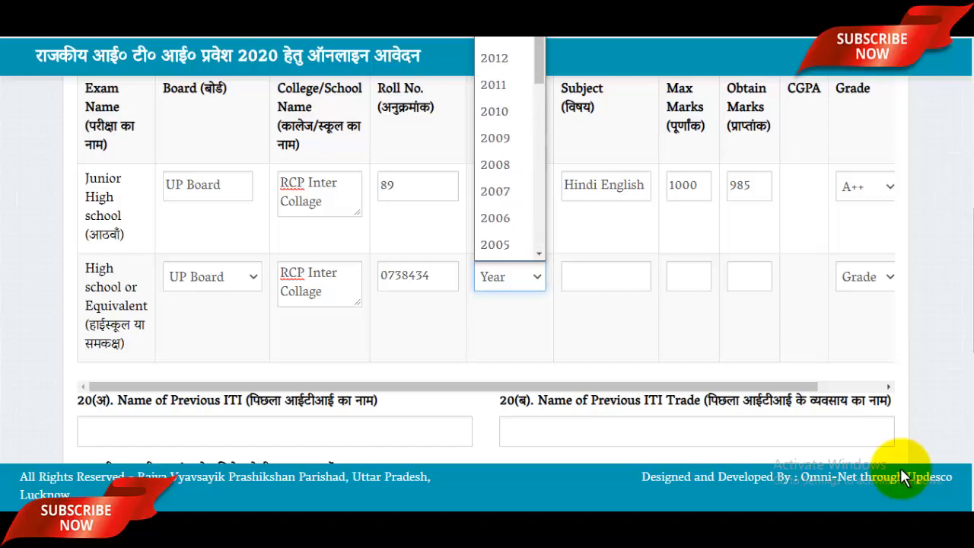
{"action": "scroll", "coordinate": [902, 477], "scroll_direction": "up", "scroll_amount": 2}
{"action": "key", "text": "Down"}
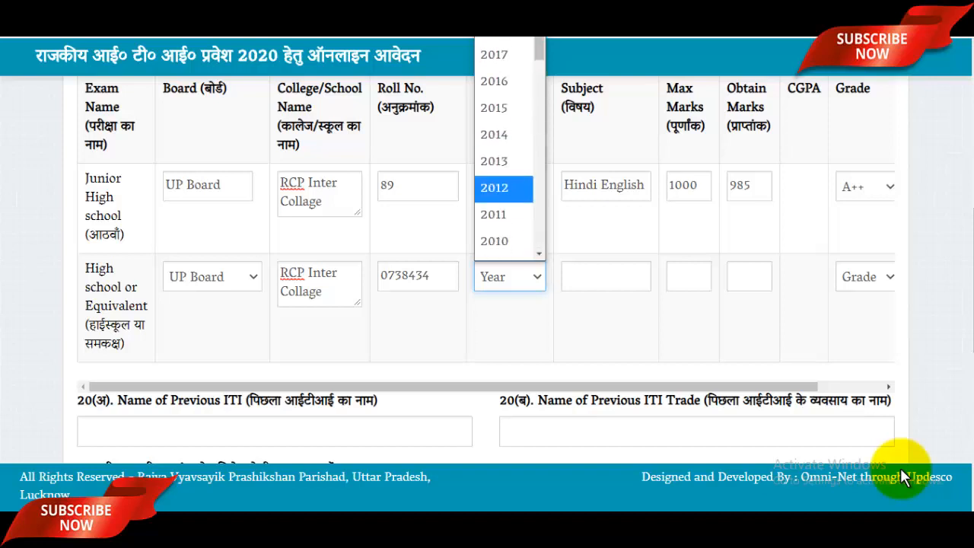
{"action": "key", "text": "Return"}
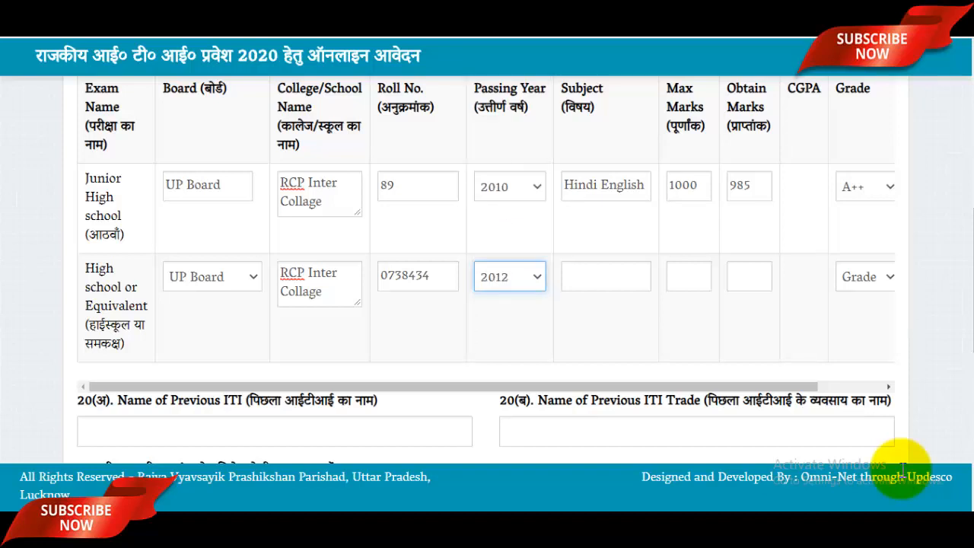
Fill the High school subject with 'Hindi English' copied from the Junior High row.
{"action": "key", "text": "Tab"}
{"action": "type", "text": "Hinsdi"}
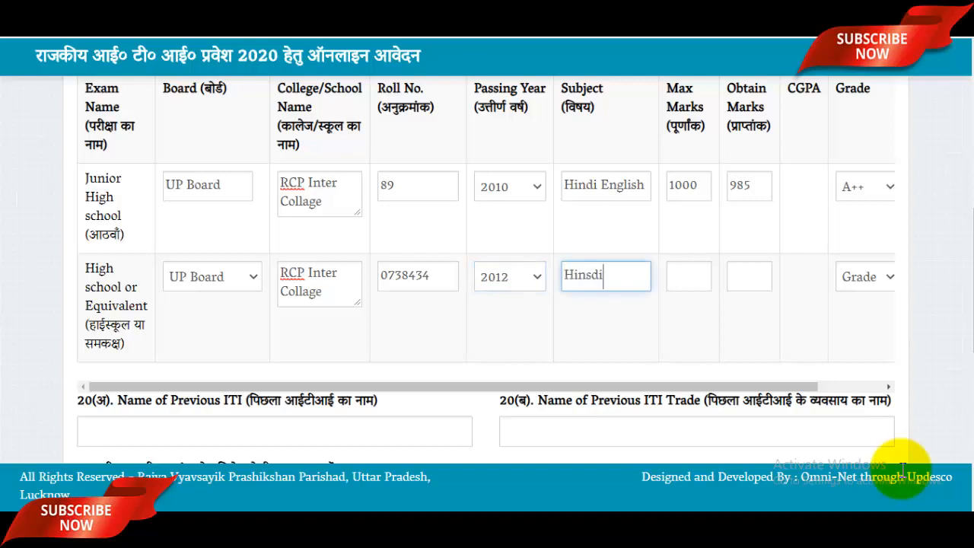
{"action": "left_click_drag", "start_coordinate": [647, 186], "coordinate": [563, 185]}
{"action": "key", "text": "ctrl+c"}
{"action": "left_click", "coordinate": [599, 276]}
{"action": "key", "text": "ctrl+a"}
{"action": "key", "text": "ctrl+v"}
Enter High school marks 600 maximum, 587 obtained, and grade A+.
{"action": "key", "text": "Tab"}
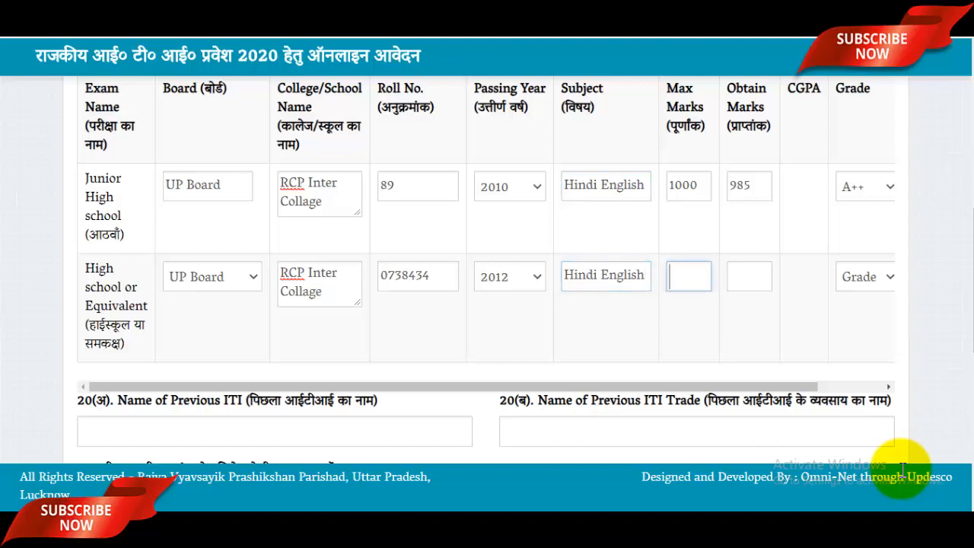
{"action": "type", "text": "600"}
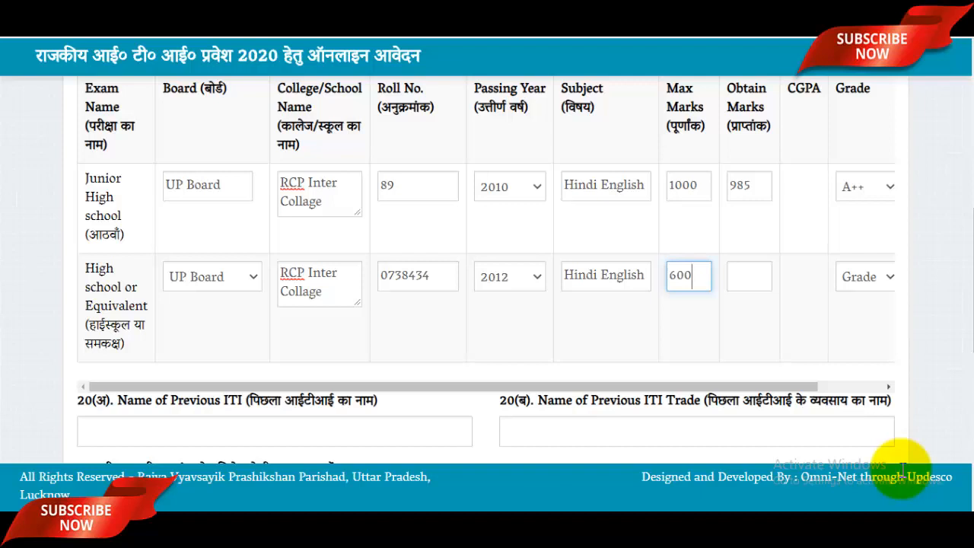
{"action": "key", "text": "Tab"}
{"action": "type", "text": "587"}
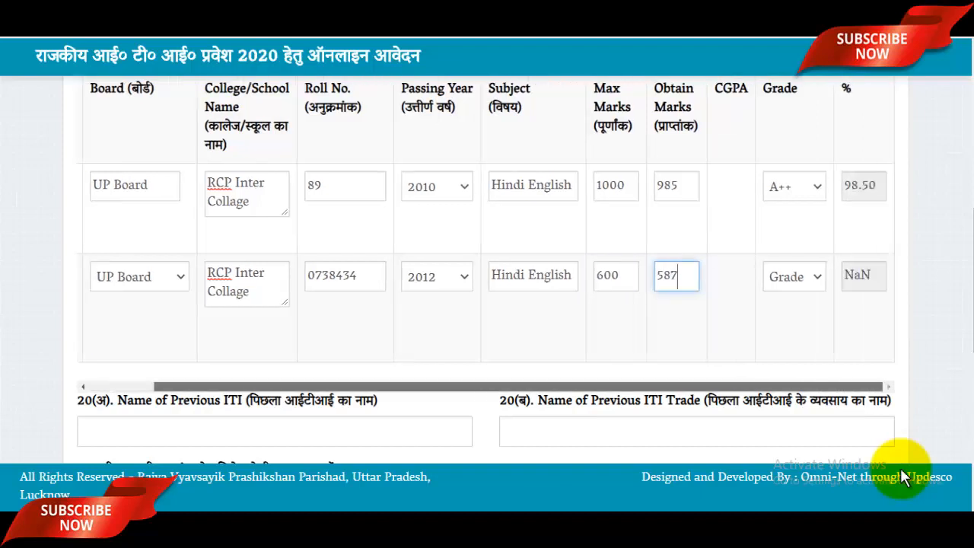
{"action": "key", "text": "Tab"}
{"action": "key", "text": "alt+Down"}
{"action": "key", "text": "Up"}
{"action": "key", "text": "Up"}
{"action": "key", "text": "Up"}
{"action": "key", "text": "Up"}
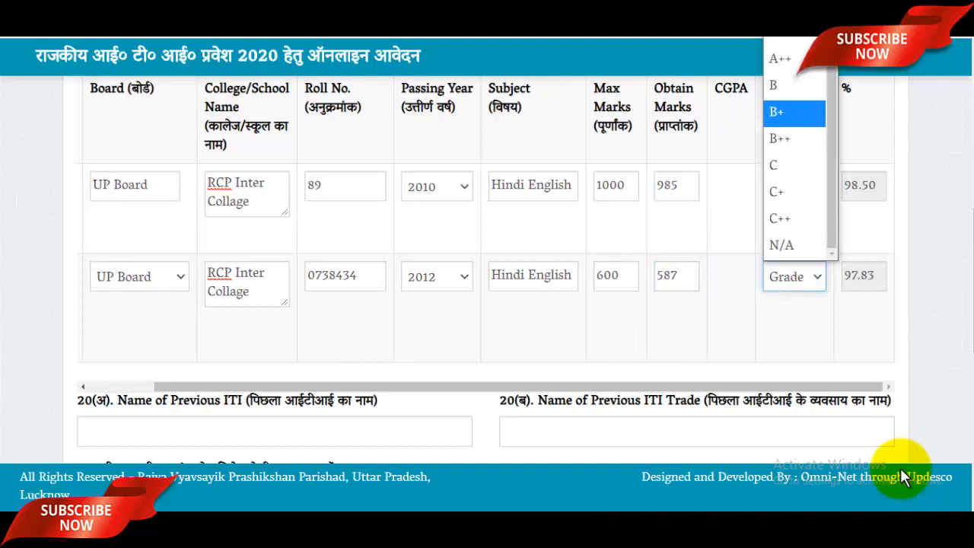
{"action": "key", "text": "Return"}
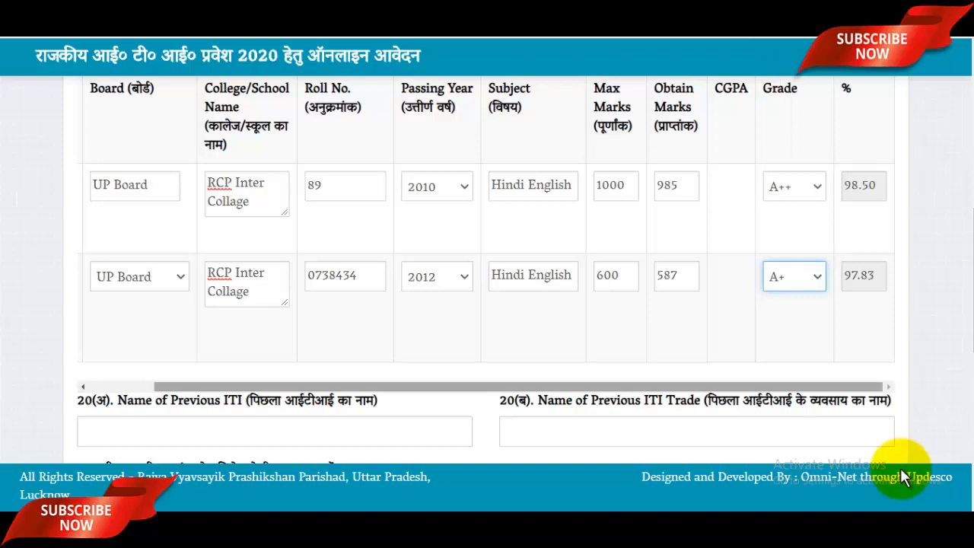
{"action": "left_click_drag", "start_coordinate": [518, 387], "coordinate": [453, 387]}
{"action": "scroll", "coordinate": [903, 477], "scroll_direction": "down", "scroll_amount": 3}
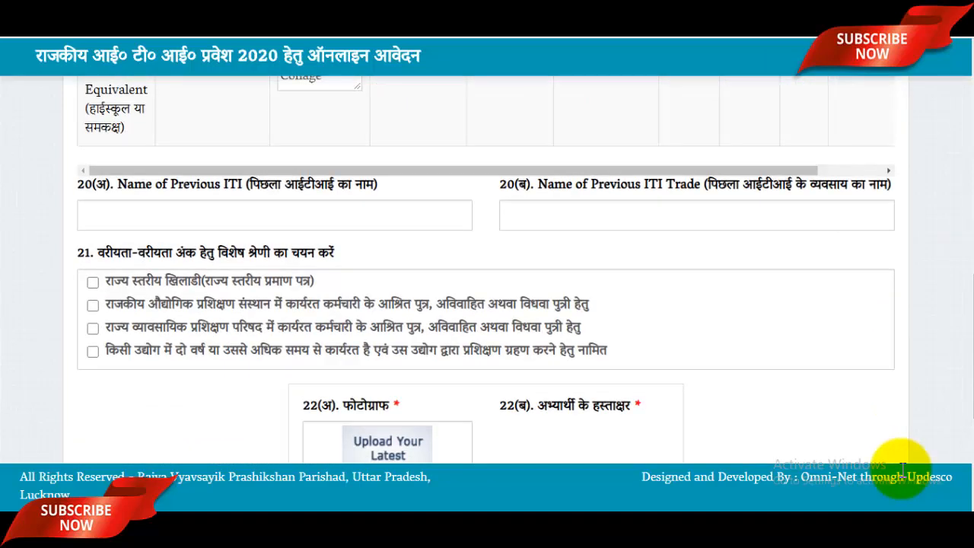
{"action": "key", "text": "Tab"}
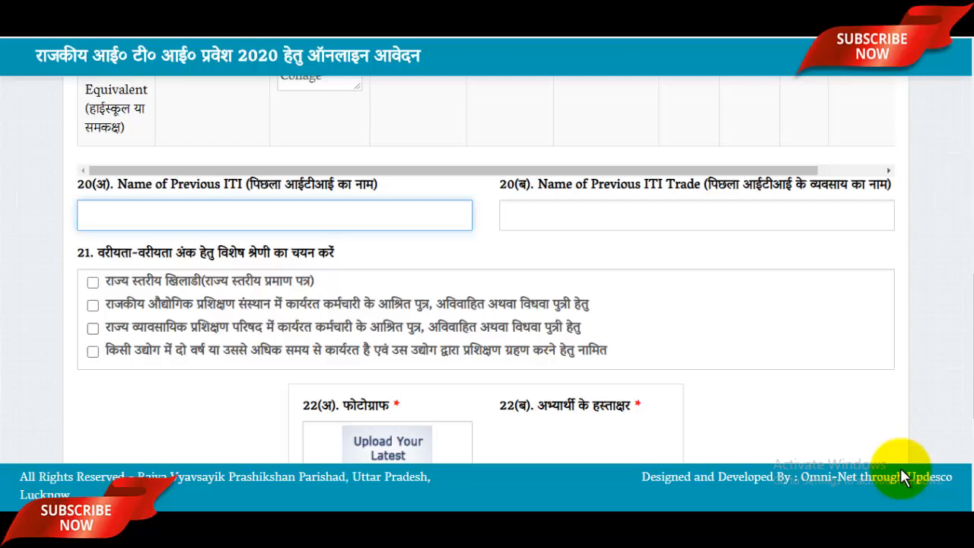
Scroll down to section 22 and start the Photograph upload.
{"action": "scroll", "coordinate": [903, 476], "scroll_direction": "down", "scroll_amount": 1}
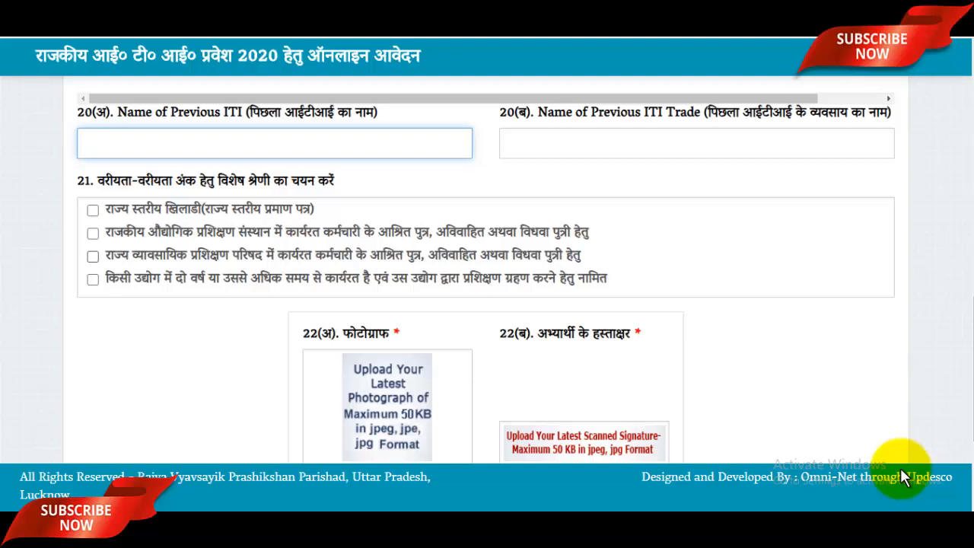
{"action": "scroll", "coordinate": [903, 476], "scroll_direction": "down", "scroll_amount": 2}
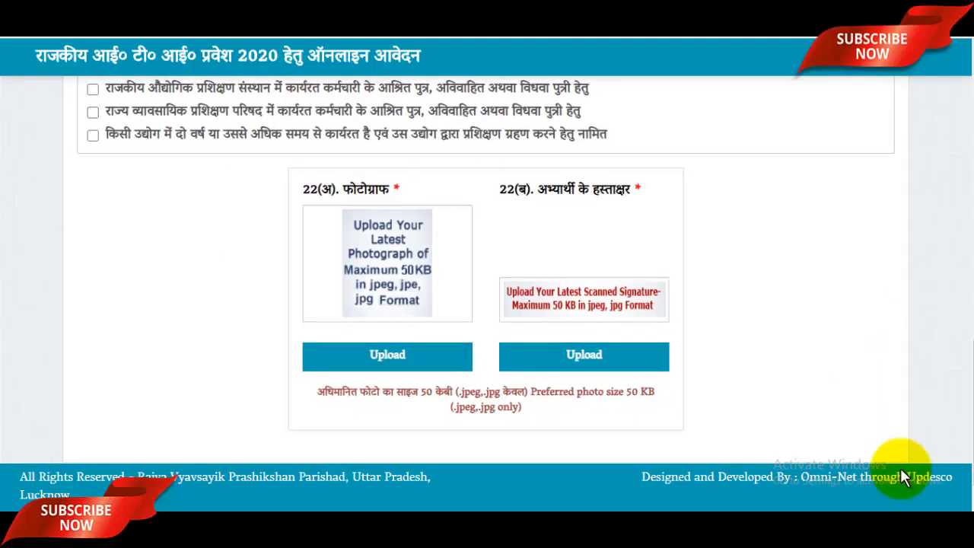
{"action": "scroll", "coordinate": [903, 476], "scroll_direction": "up", "scroll_amount": 4}
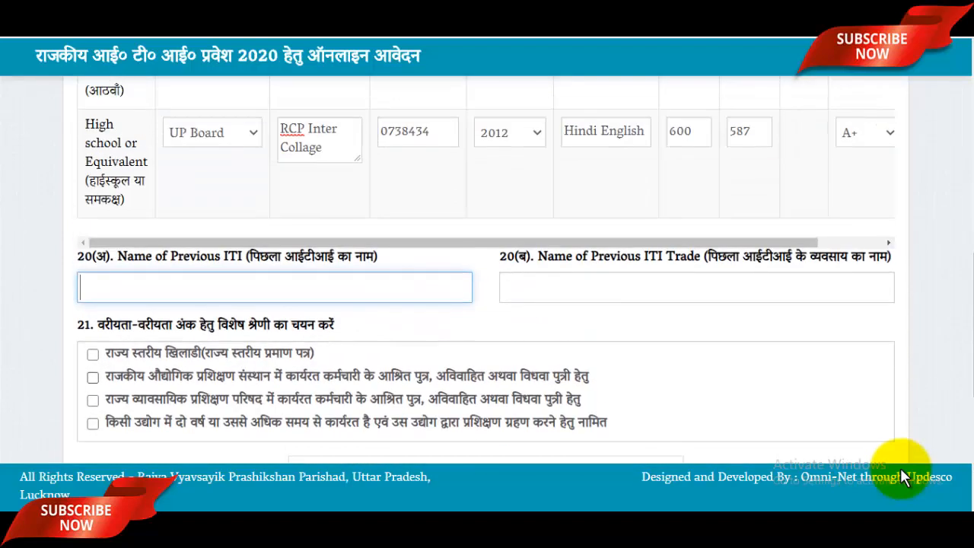
{"action": "scroll", "coordinate": [902, 476], "scroll_direction": "down", "scroll_amount": 2}
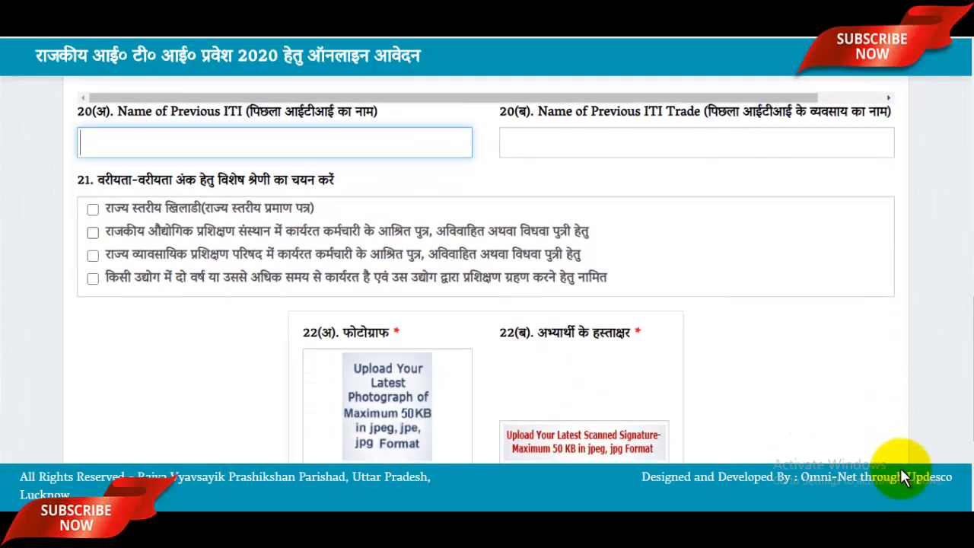
{"action": "scroll", "coordinate": [902, 476], "scroll_direction": "down", "scroll_amount": 2}
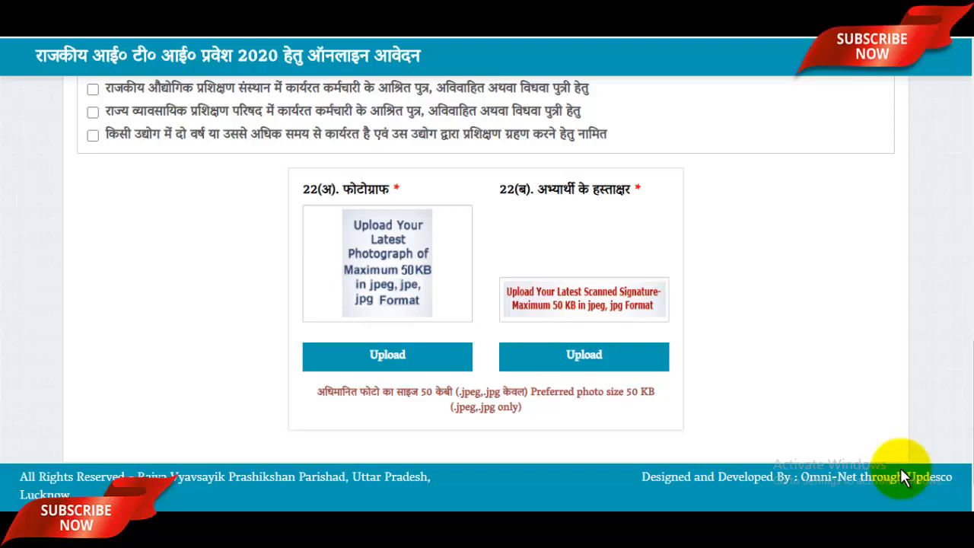
{"action": "scroll", "coordinate": [902, 477], "scroll_direction": "down", "scroll_amount": 2}
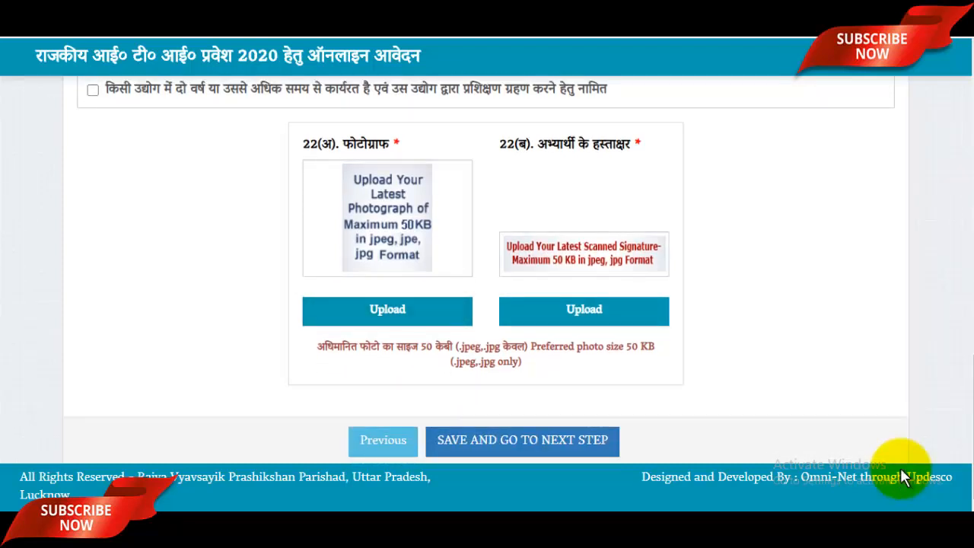
{"action": "left_click", "coordinate": [388, 310]}
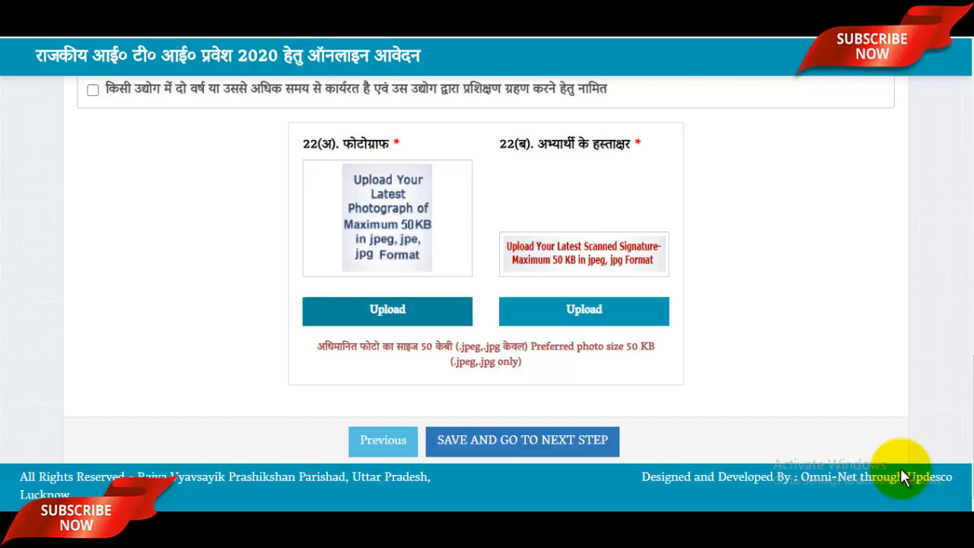